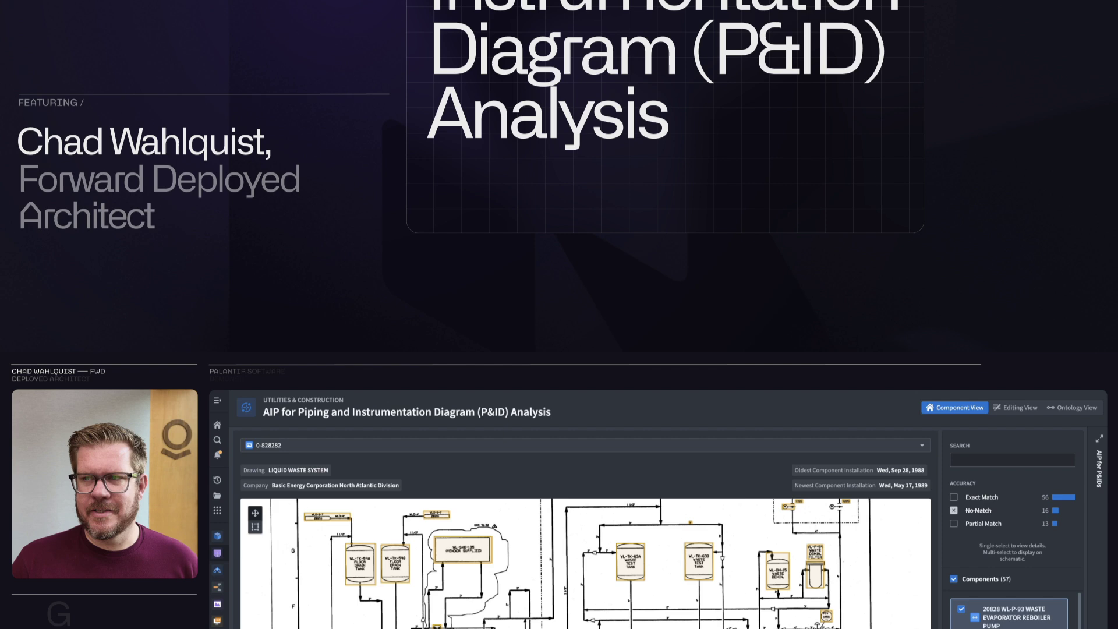
Load drawing 1-WI-L-28022-9, the 1U4Q Vestas System Storage Building, and zoom into its schematic.
scroll(515, 344, "down", 2)
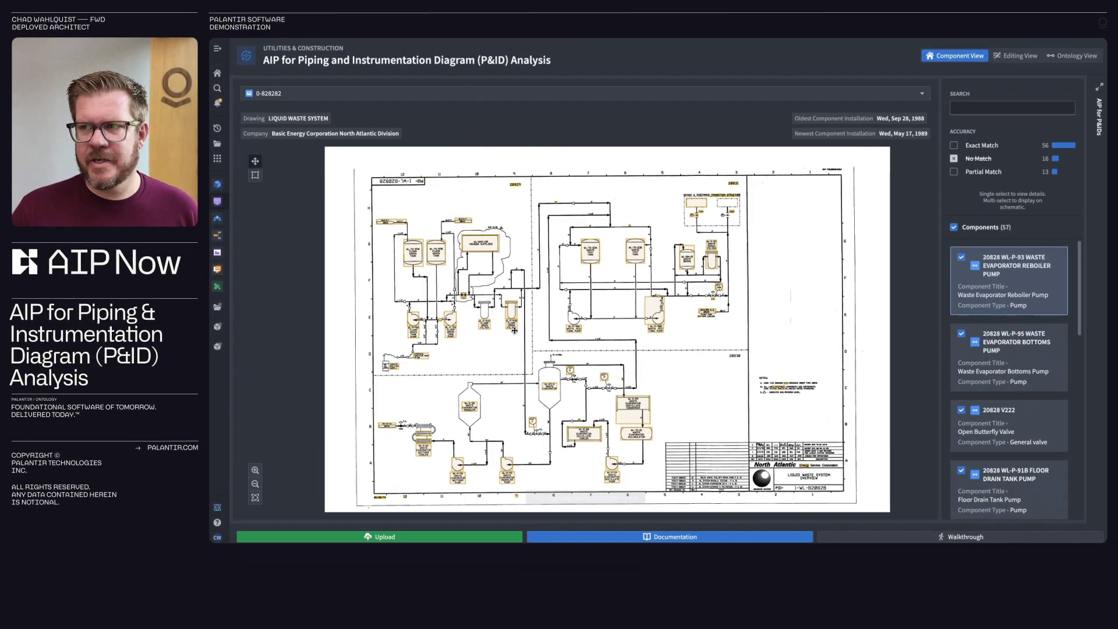
left_click(585, 95)
left_click(566, 145)
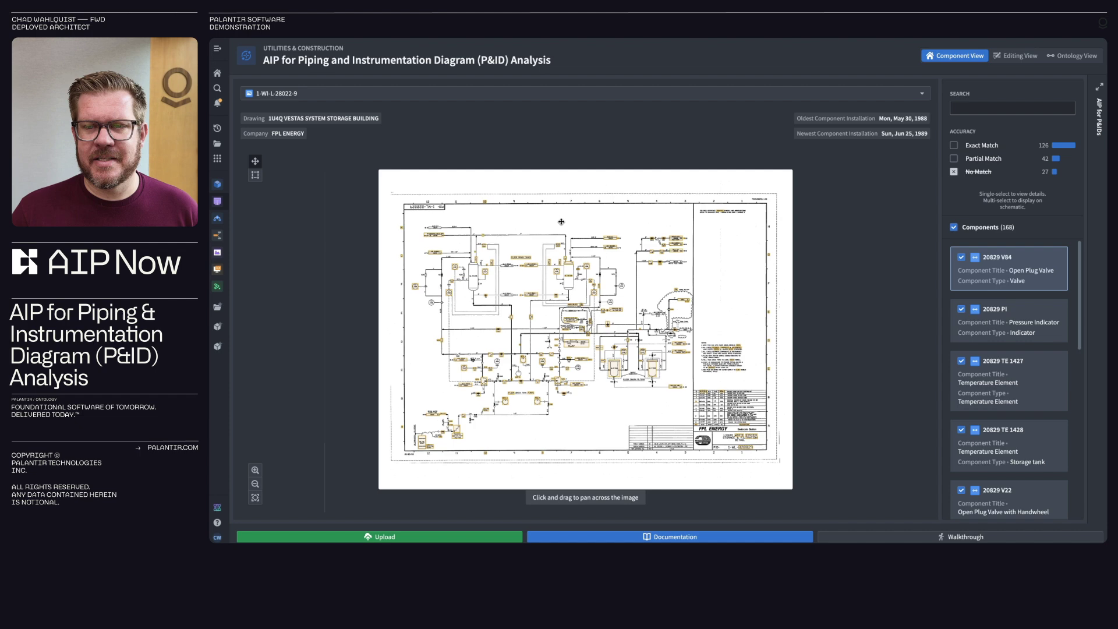
scroll(559, 313, "up", 3)
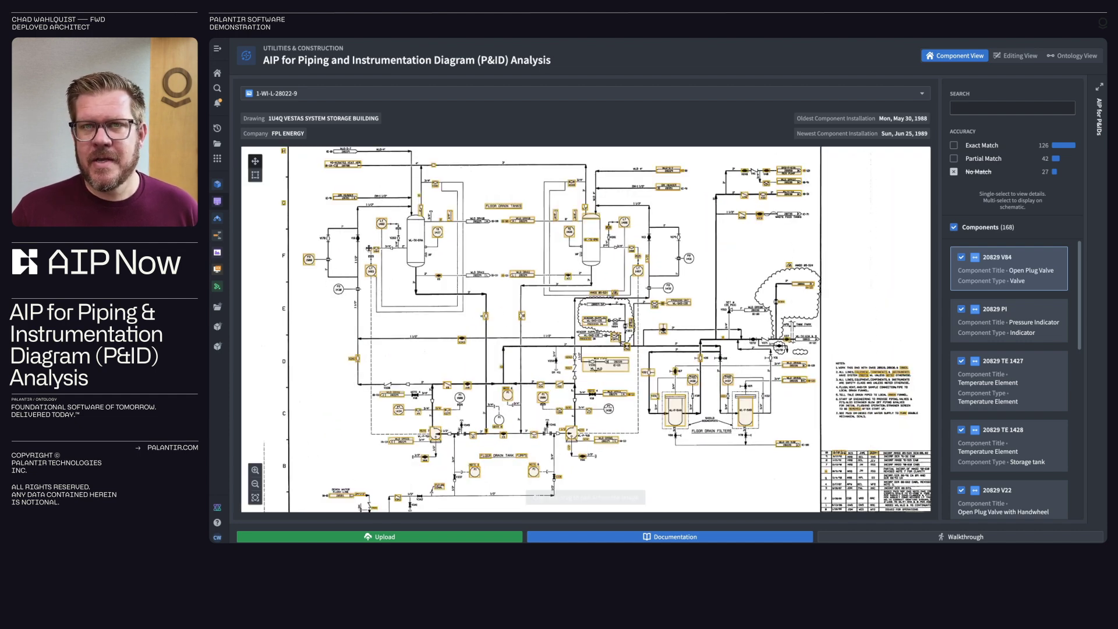
scroll(388, 252, "up", 5)
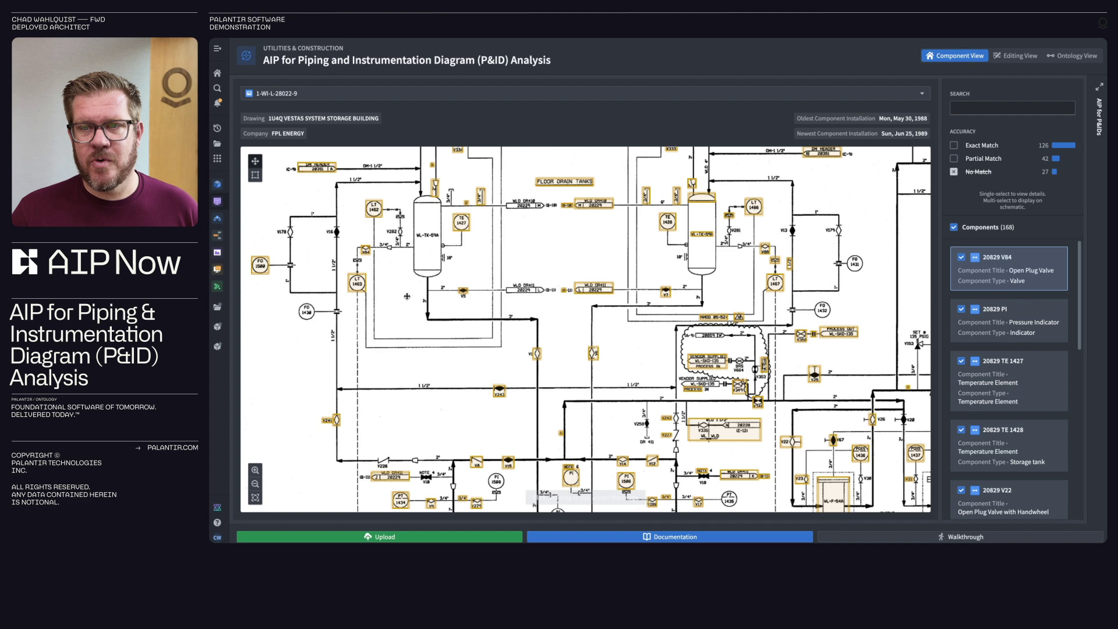
left_click(1010, 273)
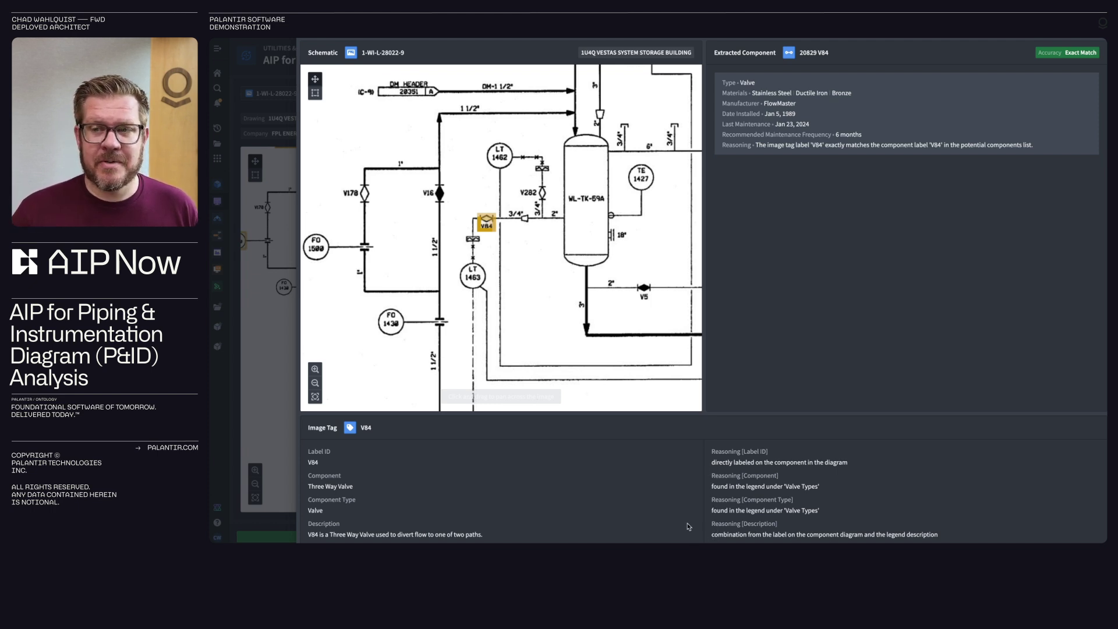
Close the V84 details, load Liquid Waste System drawing 0-828282, and show its Editing View tag table.
left_click(270, 339)
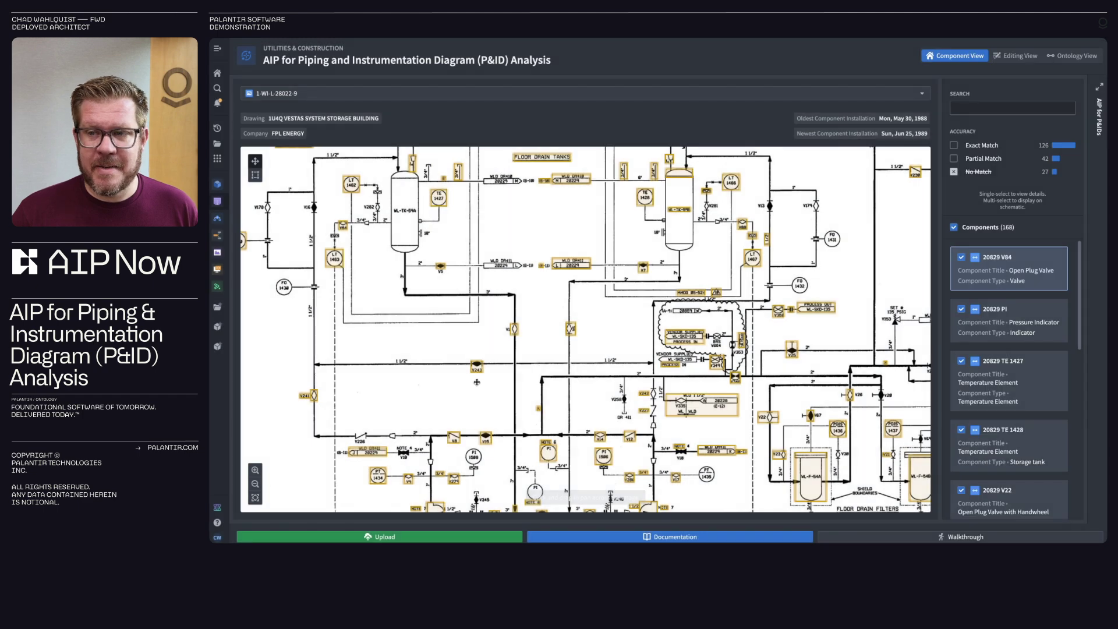
scroll(477, 382, "down", 3)
scroll(477, 382, "down", 3)
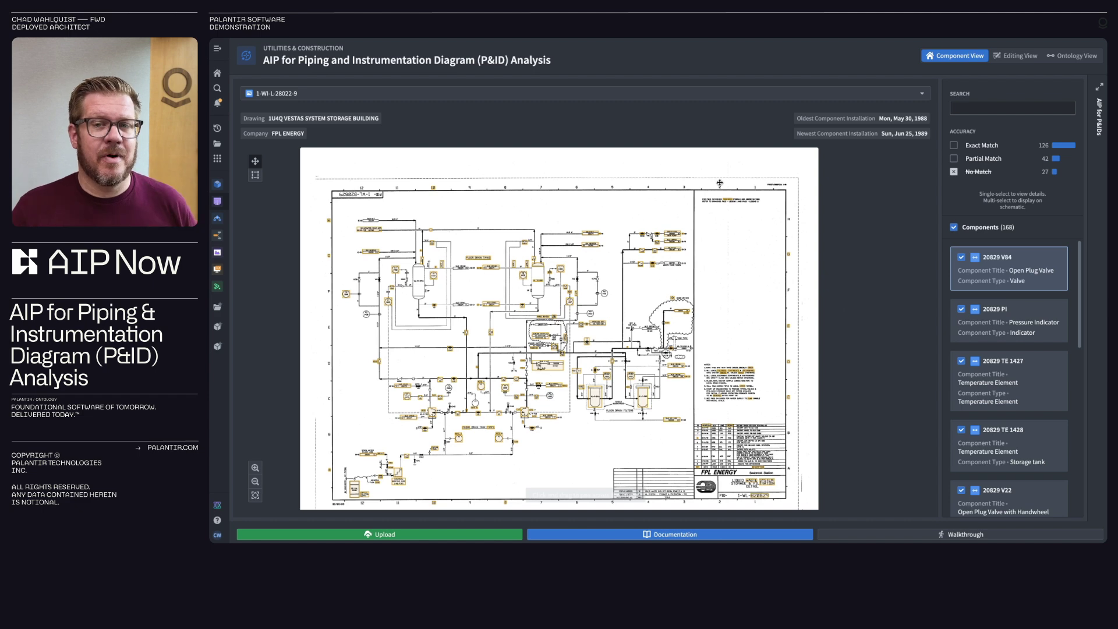
left_click(627, 94)
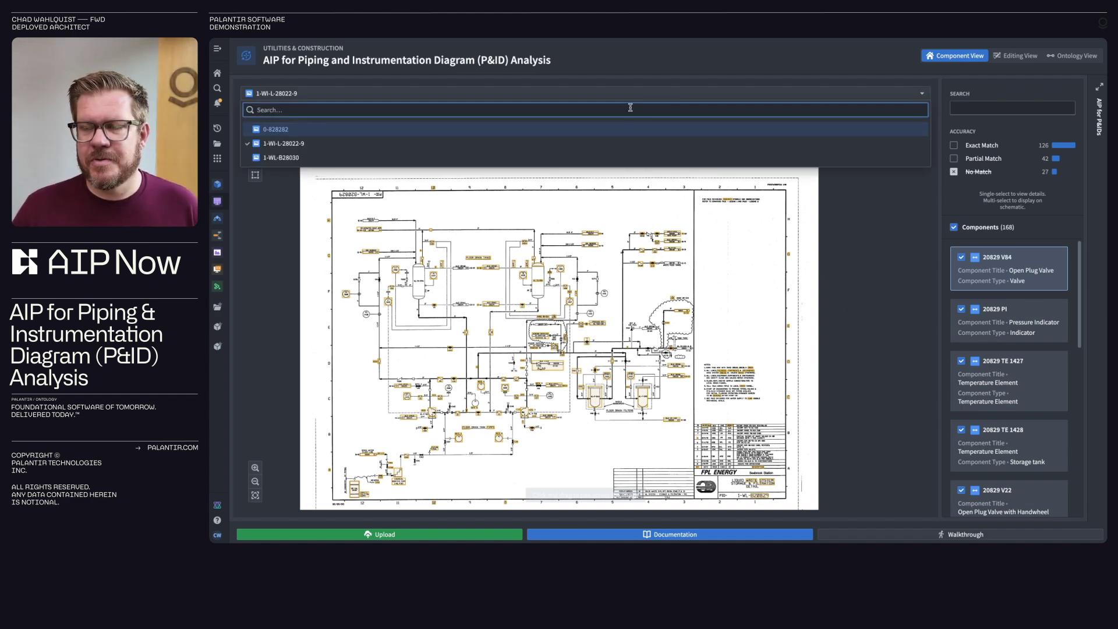
left_click(634, 130)
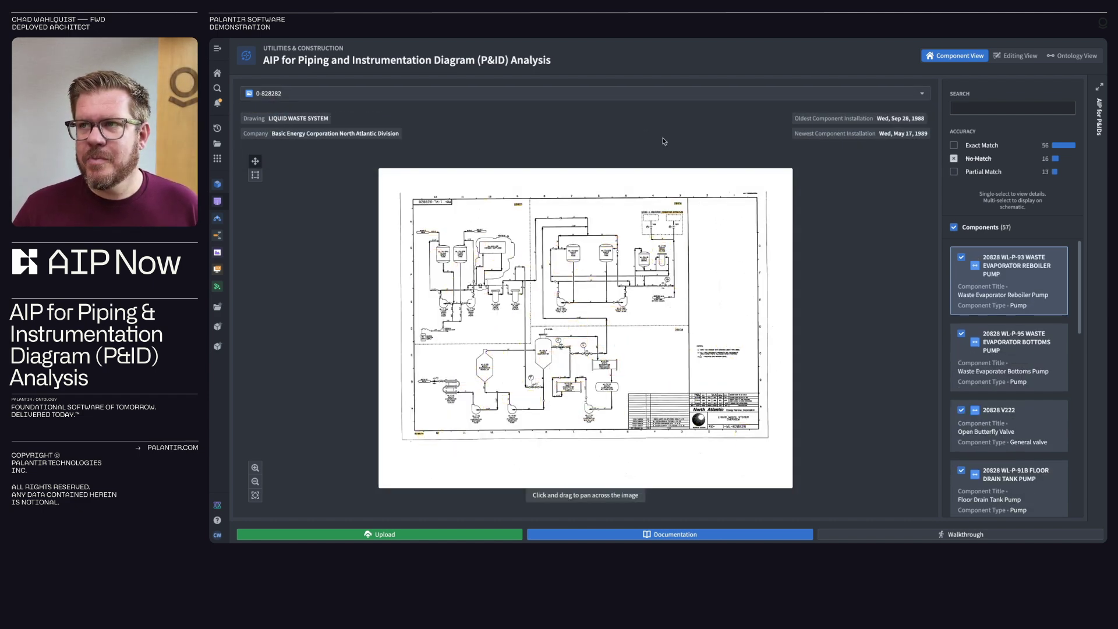
left_click(1023, 55)
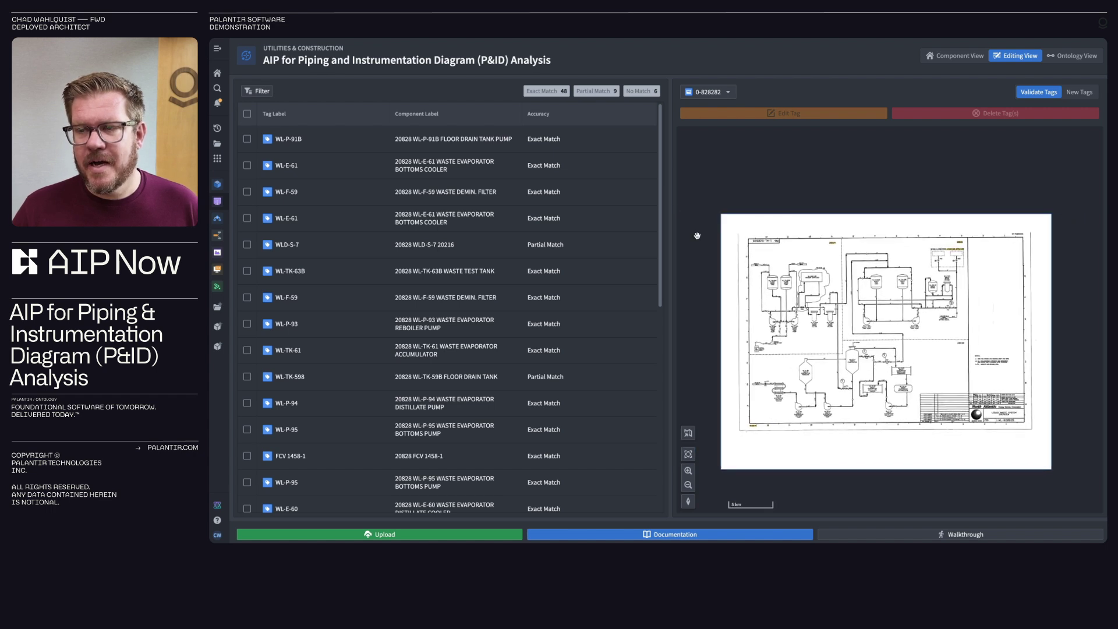
Show all tags on drawing 0-828282 and zoom in on the yellow WL-TK-59B floor drain tank.
left_click(247, 114)
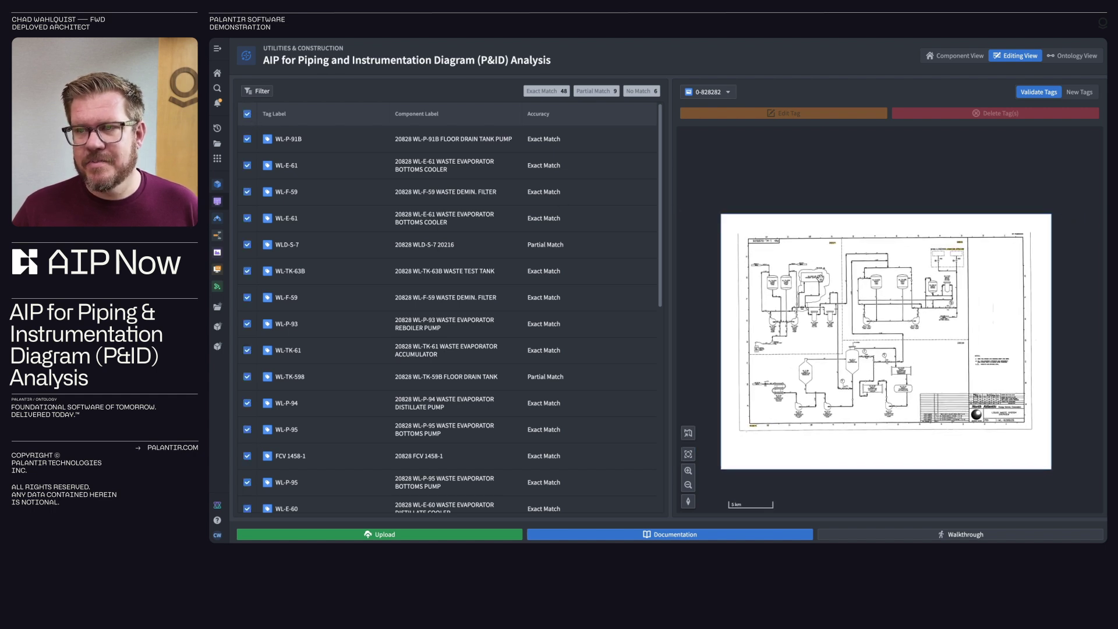
scroll(820, 283, "down", 2)
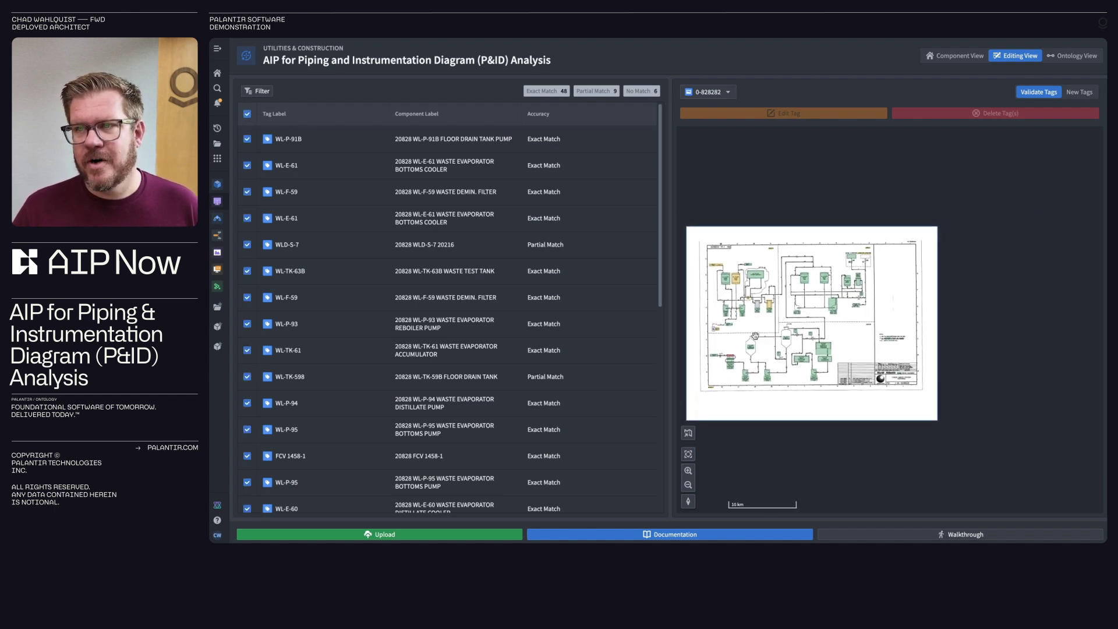
scroll(760, 300, "up", 3)
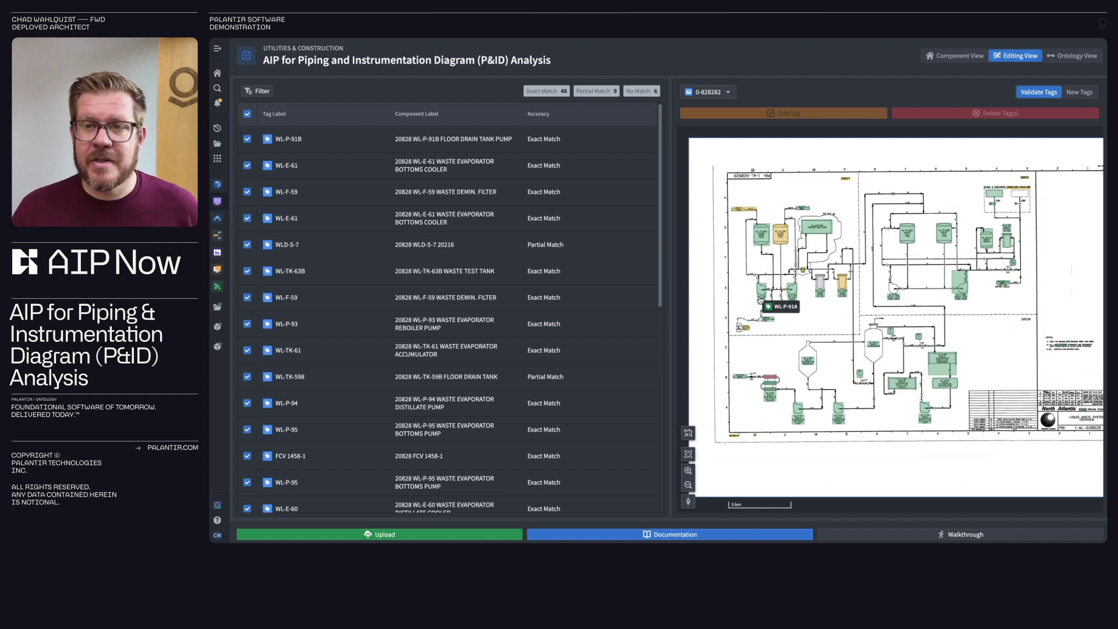
scroll(760, 301, "up", 3)
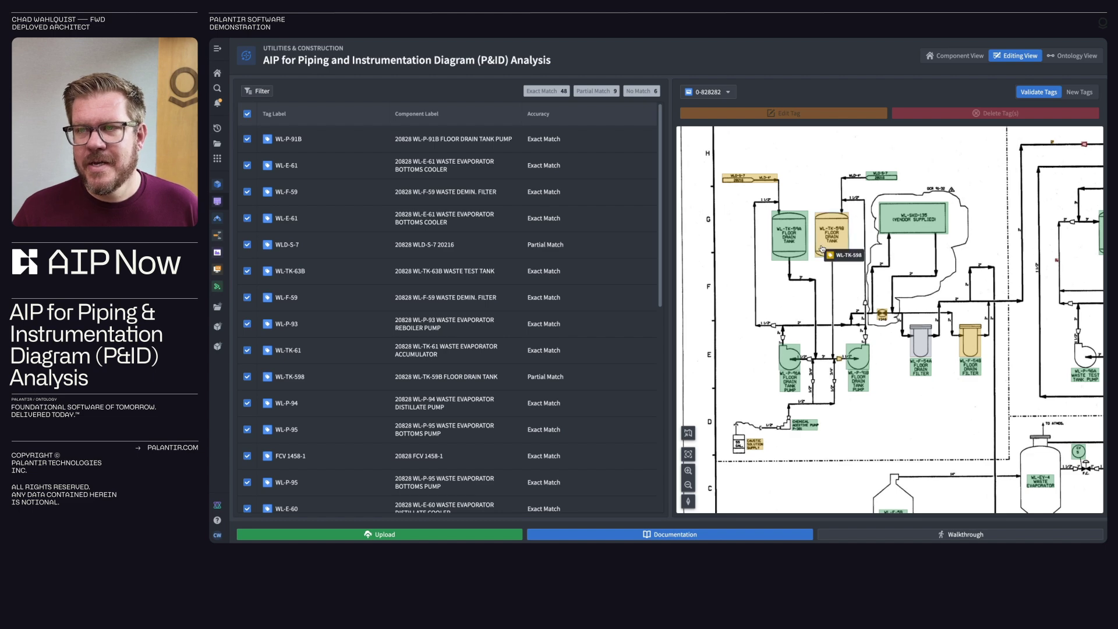
scroll(824, 255, "up", 3)
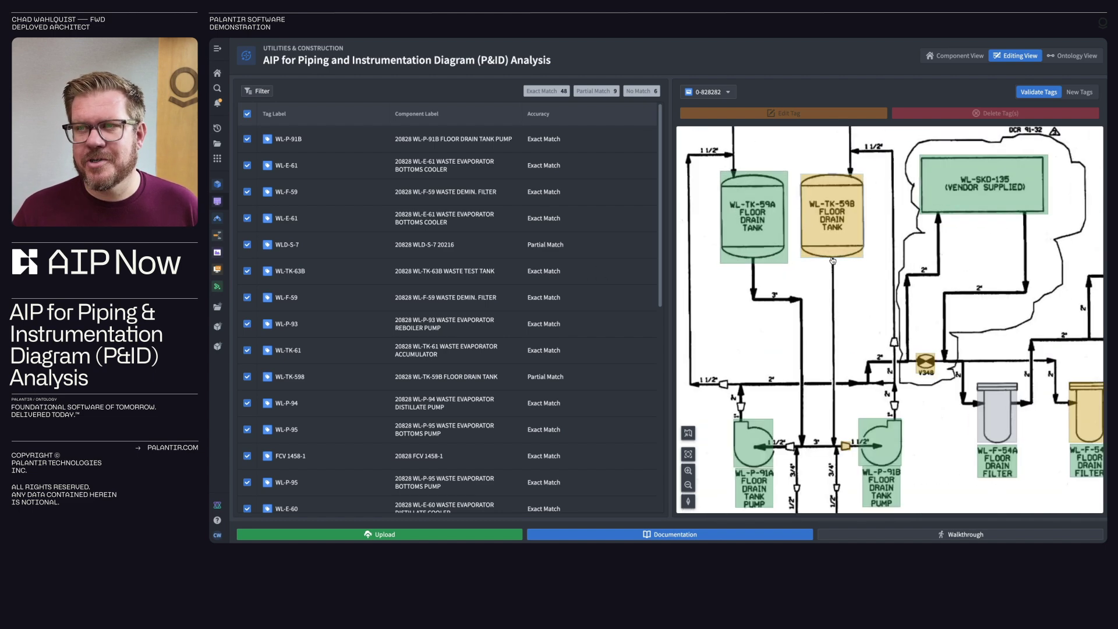
left_click_drag(823, 315, 885, 369)
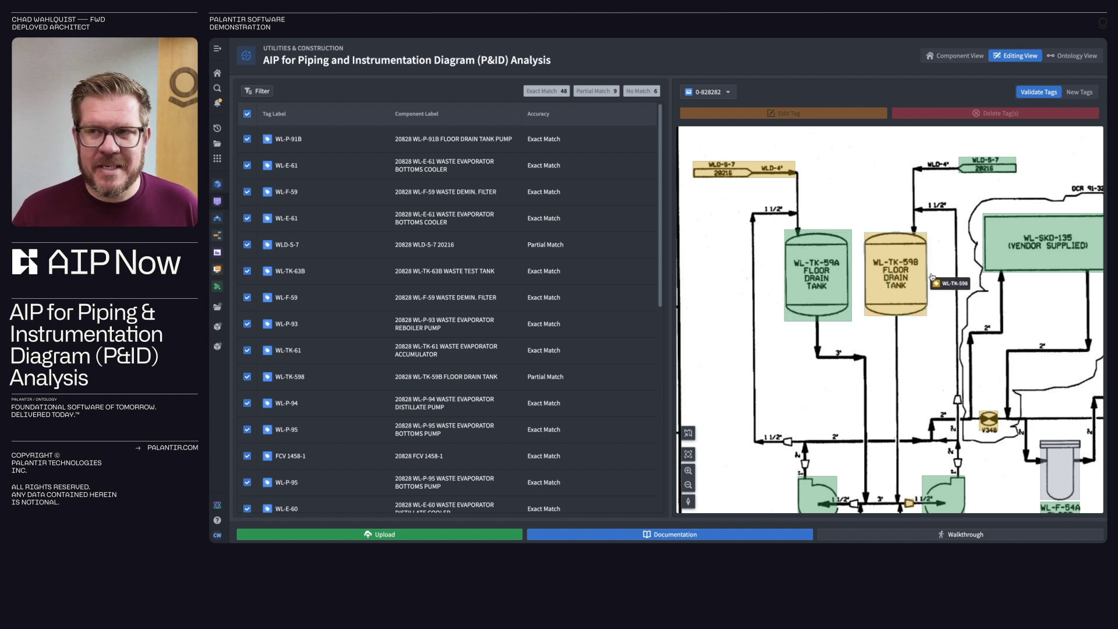
scroll(912, 279, "up", 2)
scroll(911, 279, "up", 2)
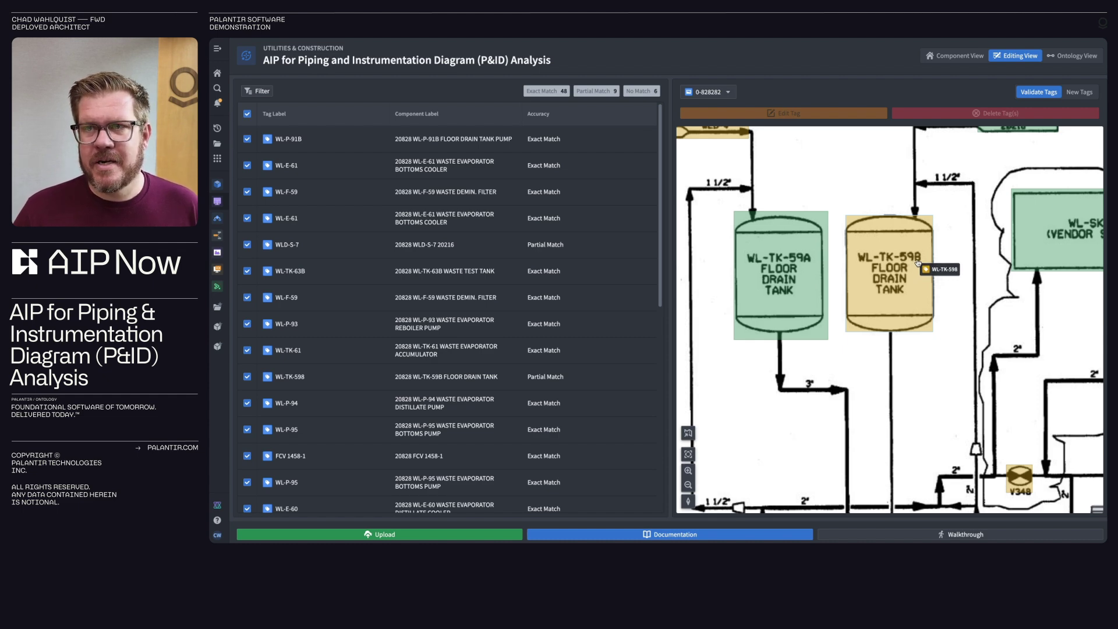
Correct the floor drain tank's tag label from WL-TK-598 to WL-TK-59B and save it.
left_click(915, 275)
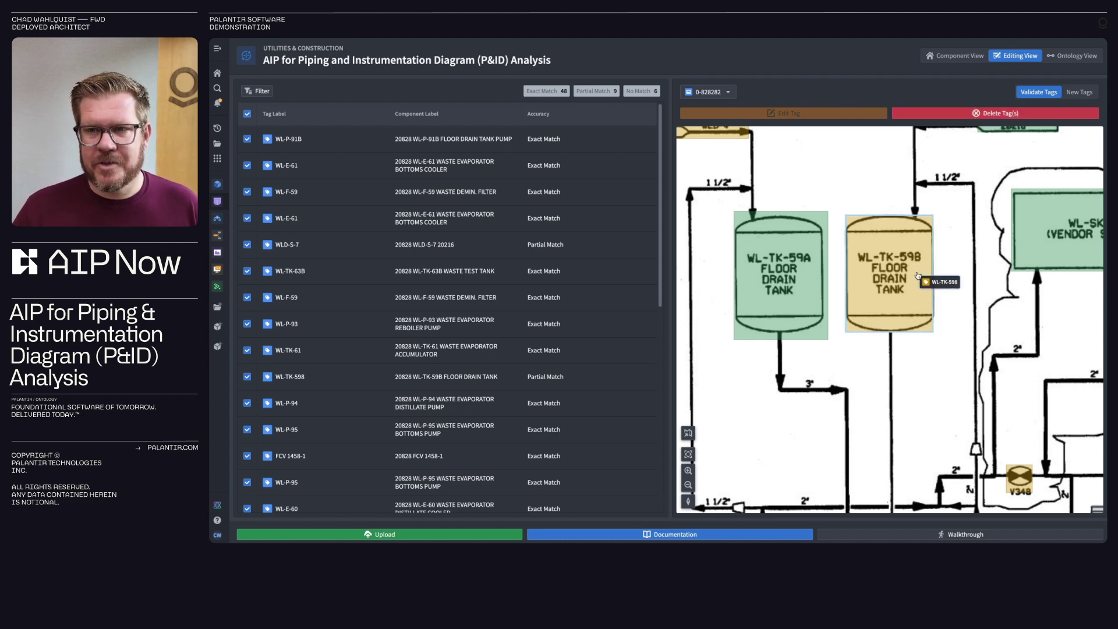
left_click(804, 116)
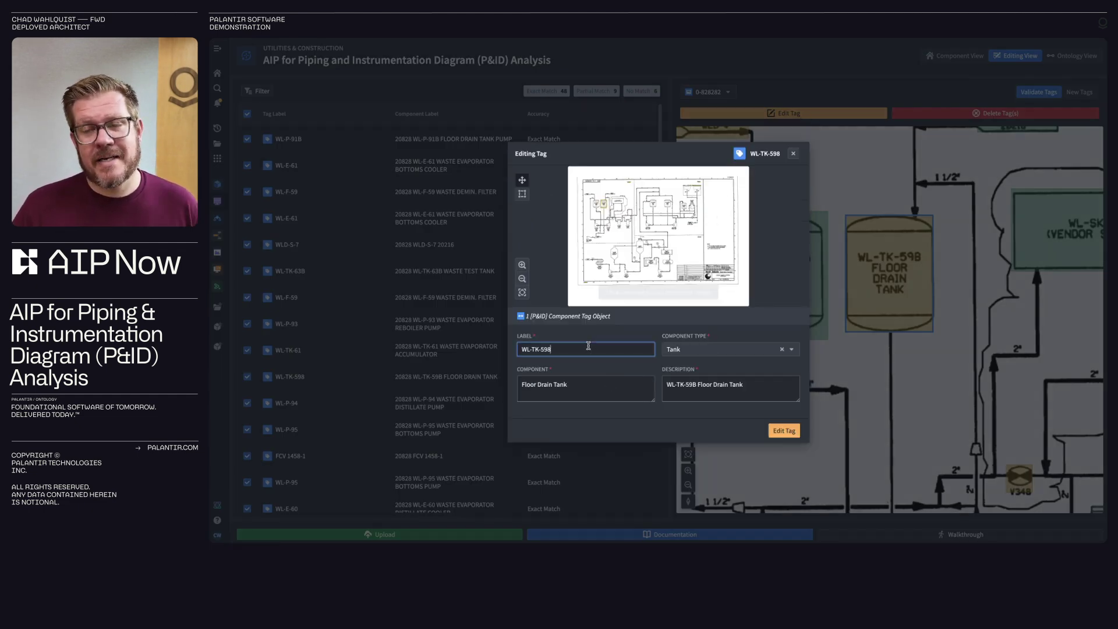
key("BackSpace")
type("B")
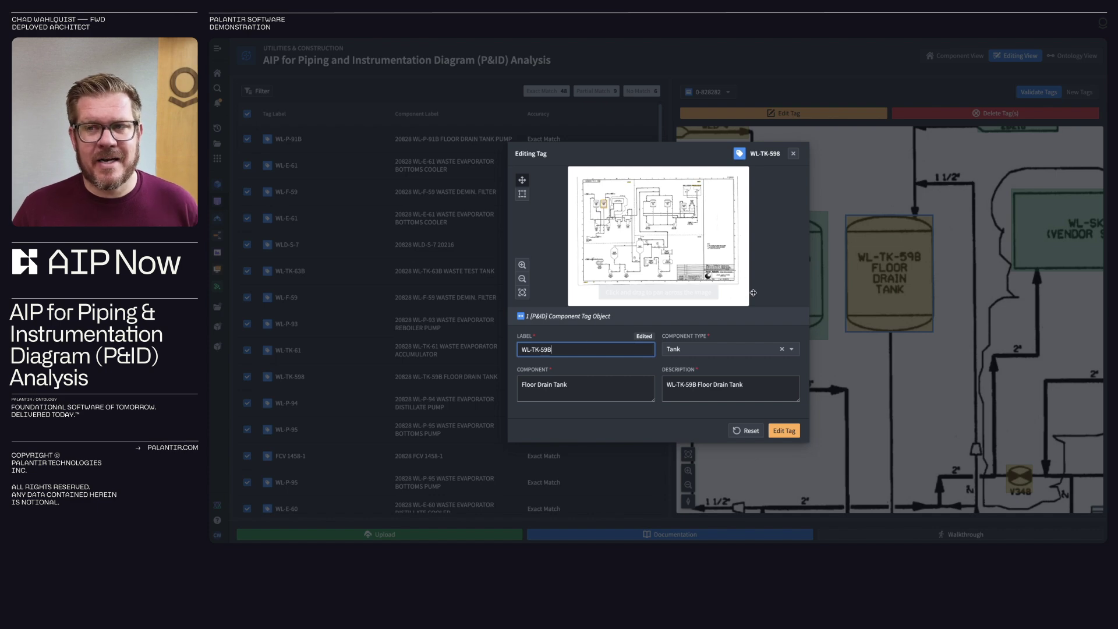
left_click(798, 432)
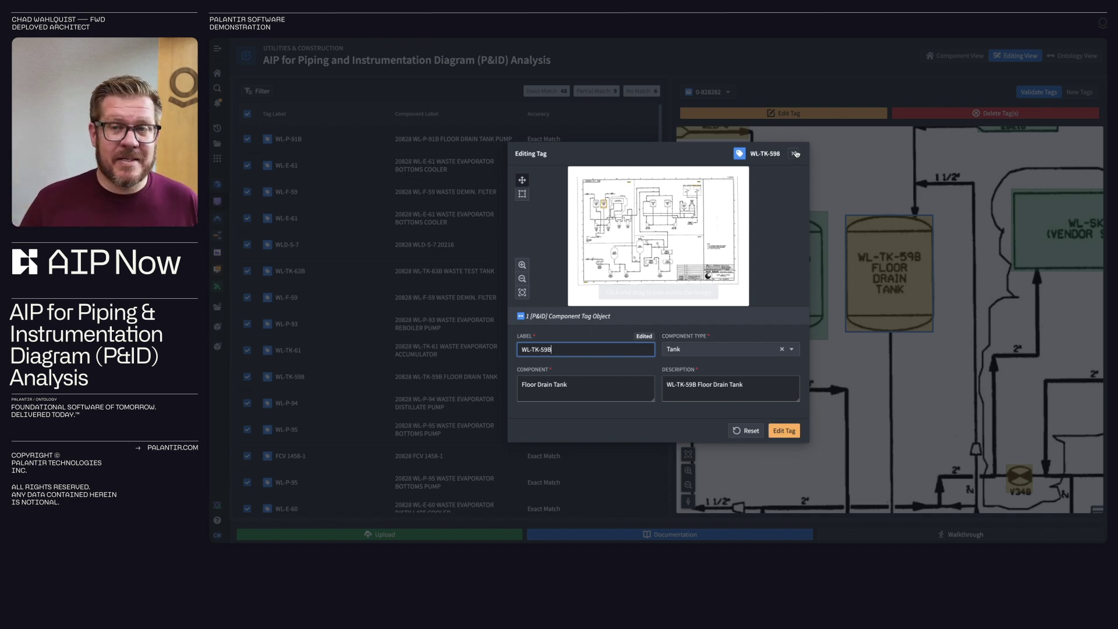
Zoom out over drawing 0-828282's right edge and switch to the Ontology View.
scroll(873, 375, "down", 2)
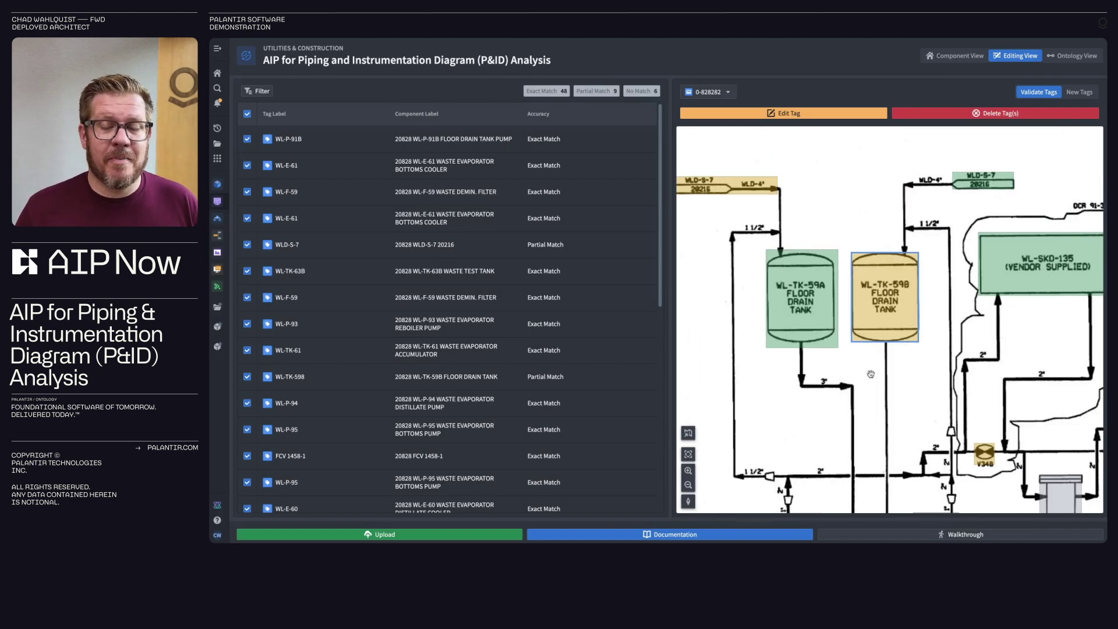
scroll(873, 375, "down", 3)
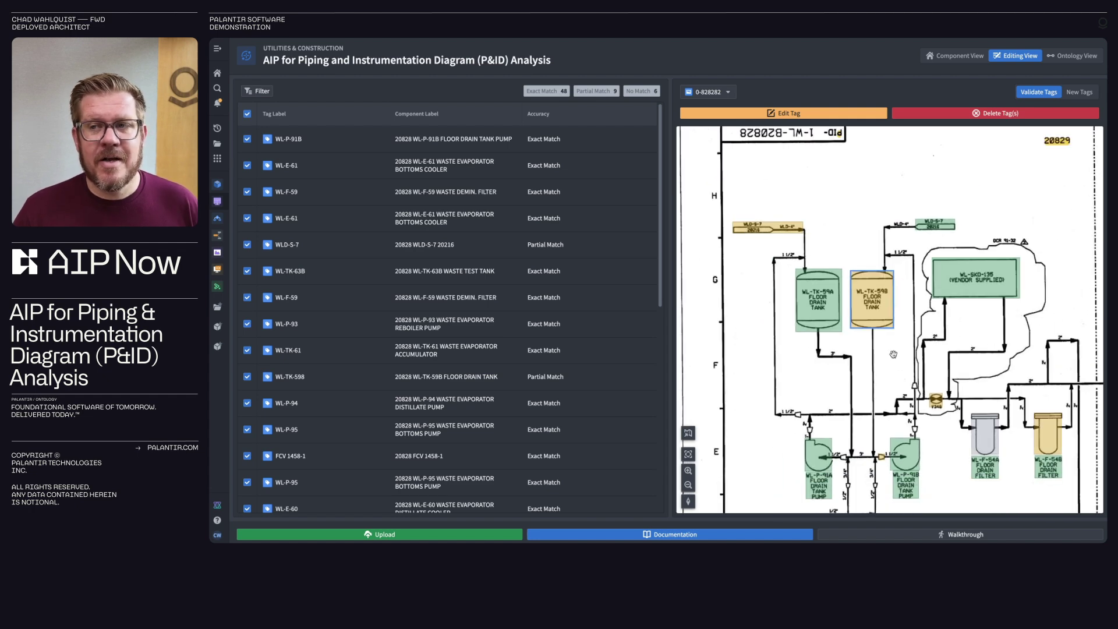
scroll(872, 341, "down", 5)
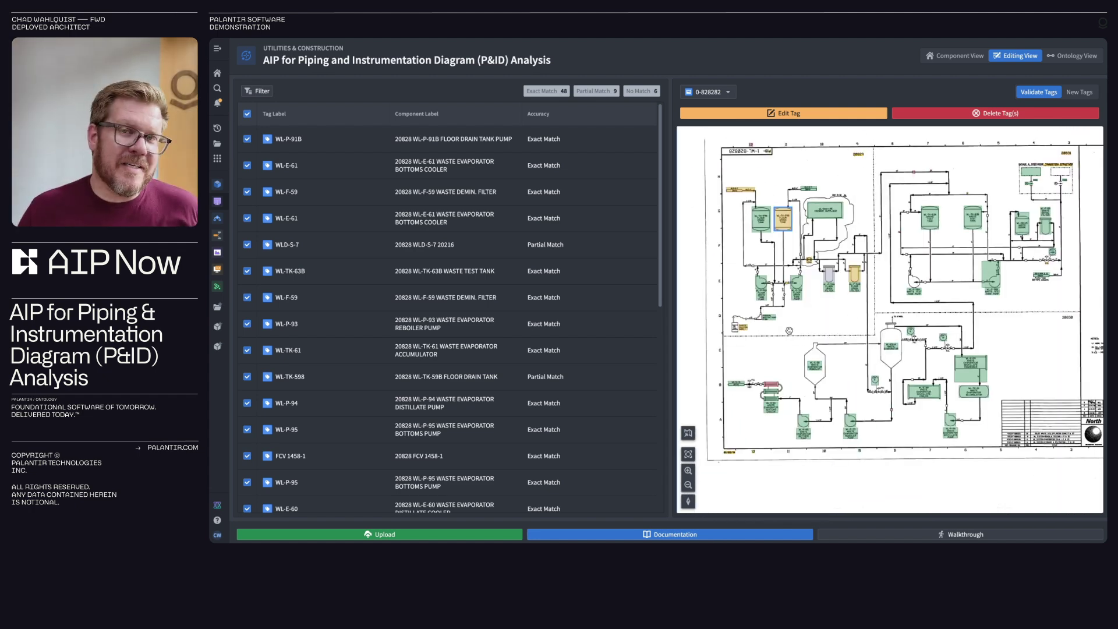
left_click_drag(794, 331, 783, 335)
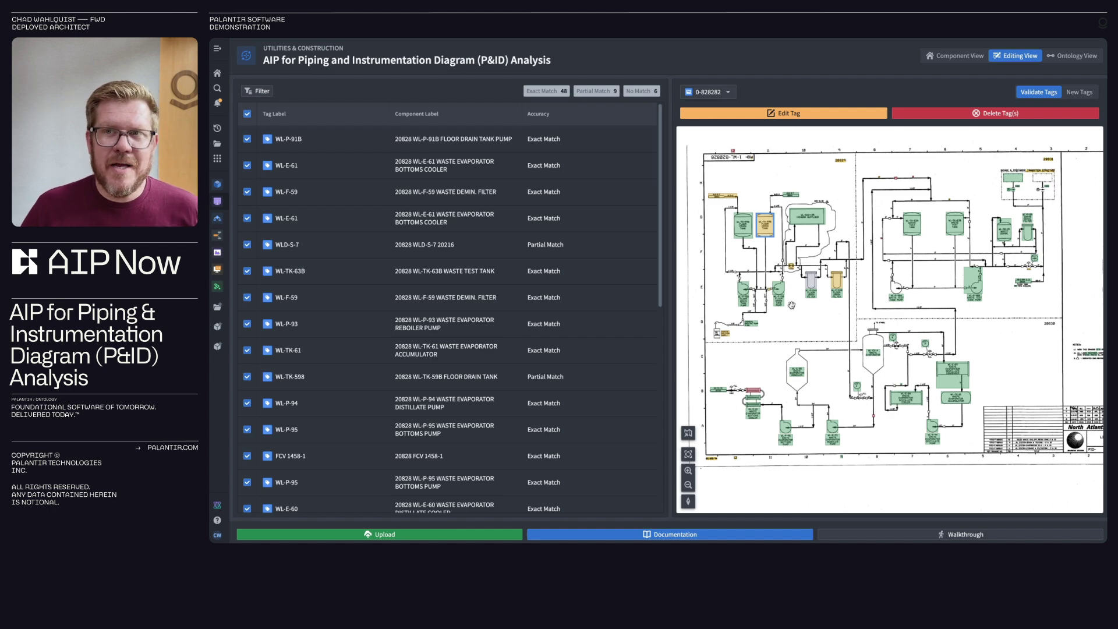
left_click(1076, 56)
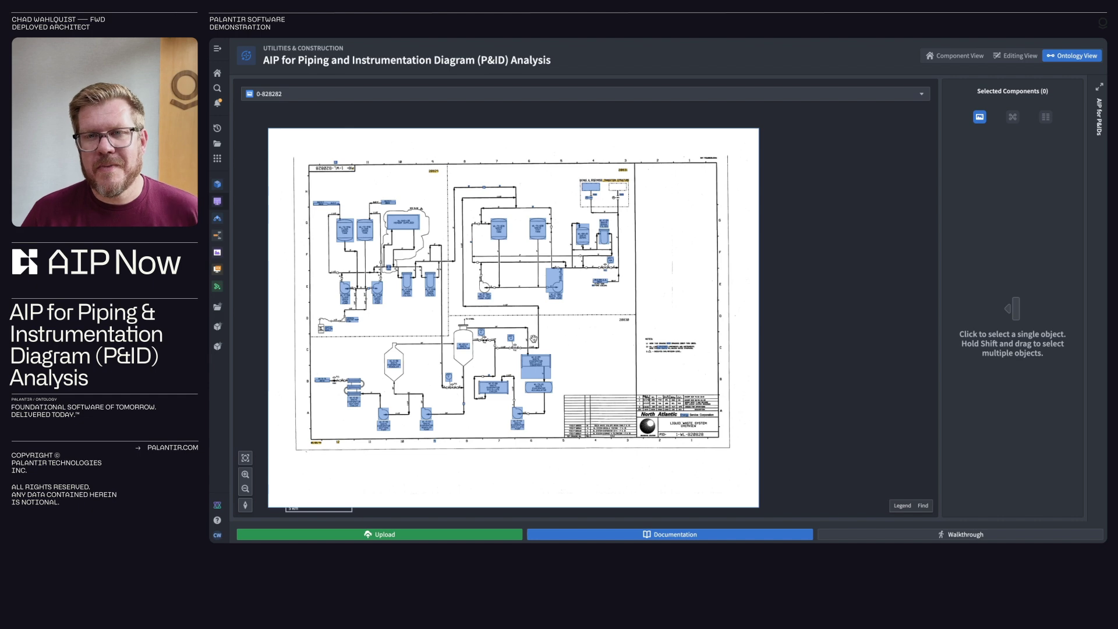
Zoom into the ontology schematic and lay out its 28 linked objects as a graph.
scroll(534, 338, "up", 2)
scroll(547, 367, "up", 2)
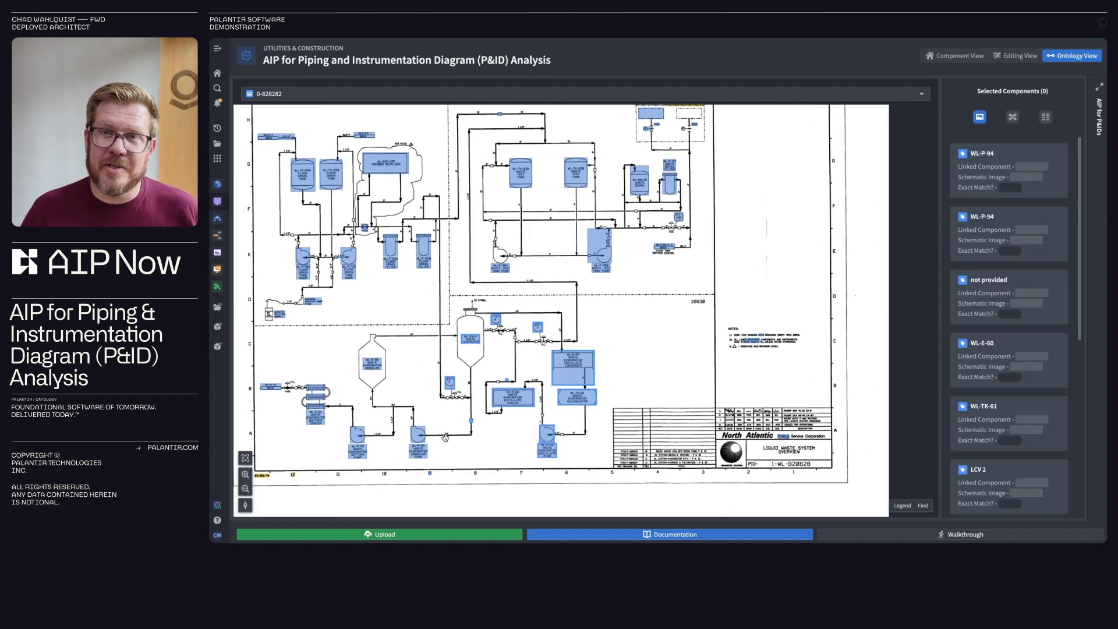
left_click(1012, 118)
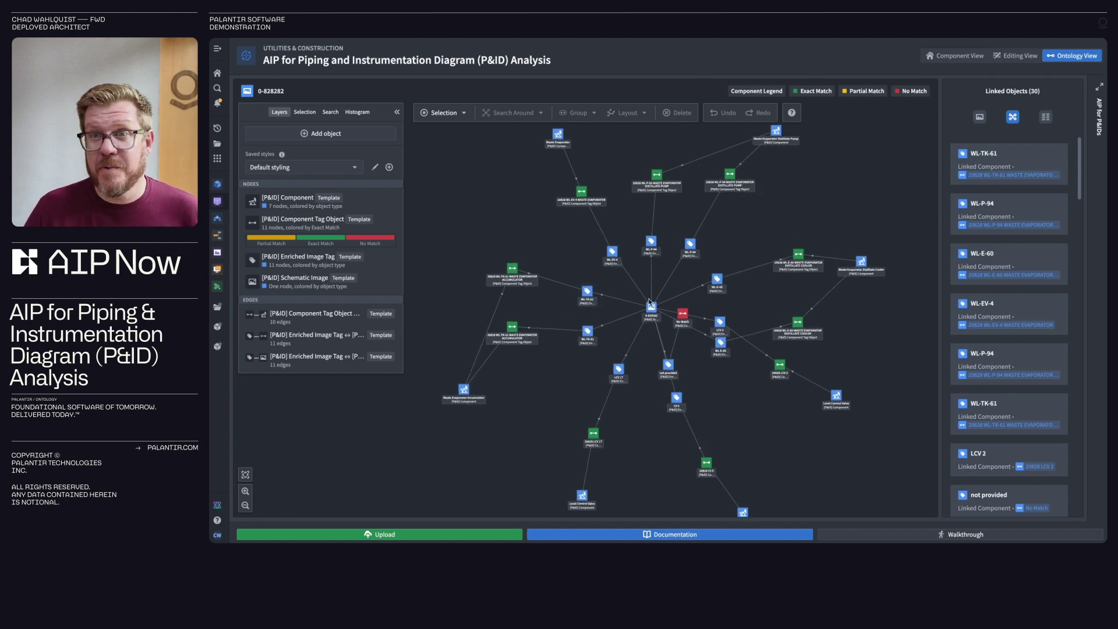
Inspect drawing 0-828282's properties and preview its schematic image full size, then deselect.
left_click(653, 318)
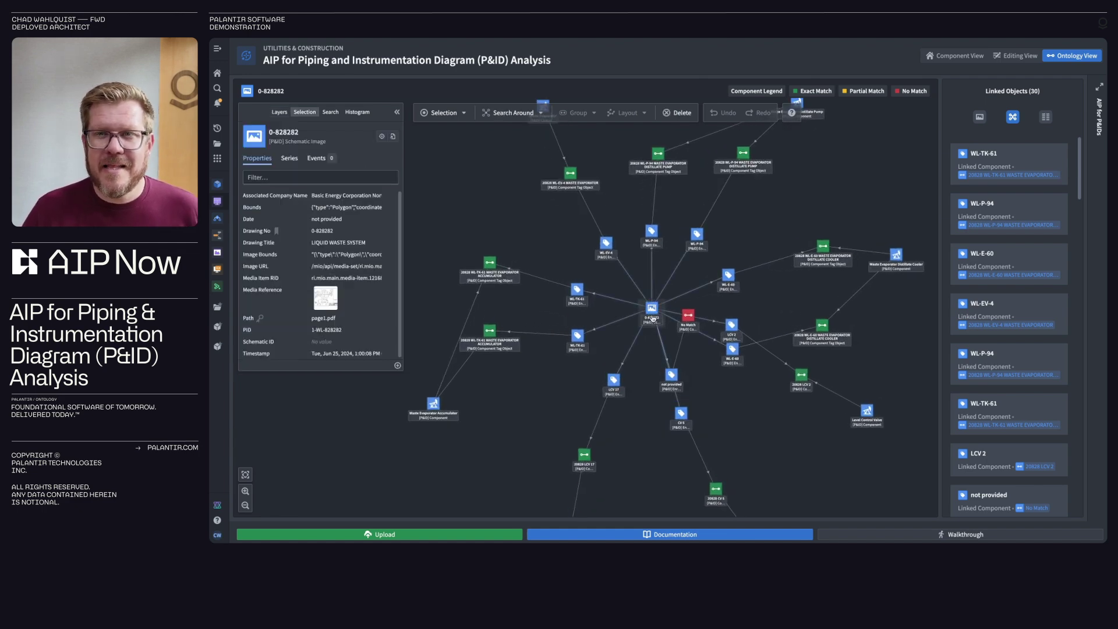
left_click(326, 306)
left_click(366, 438)
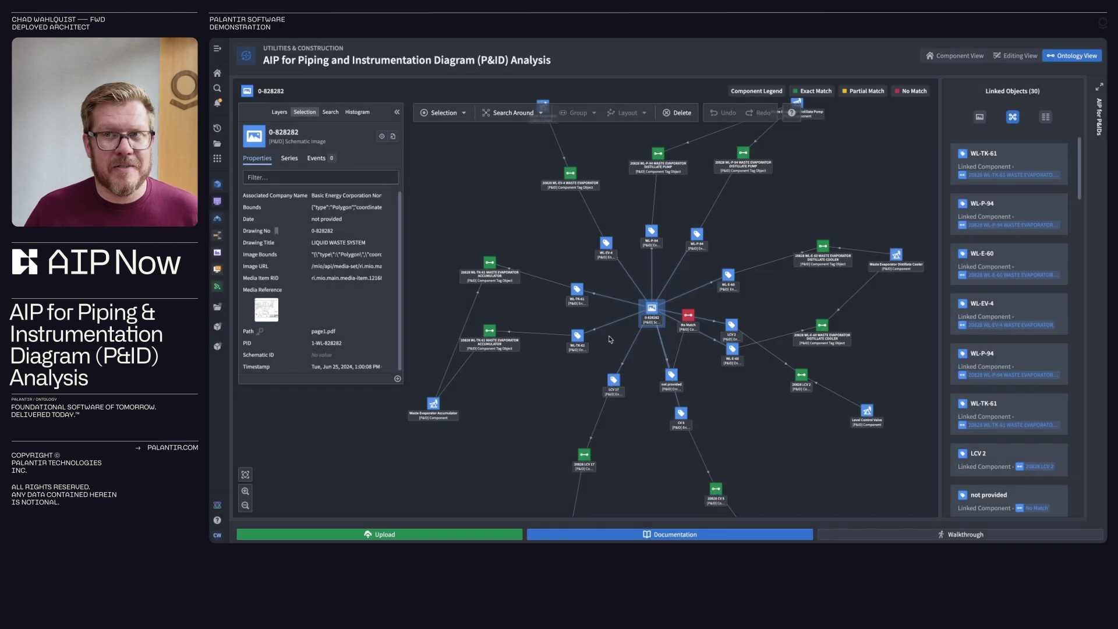
left_click(609, 291)
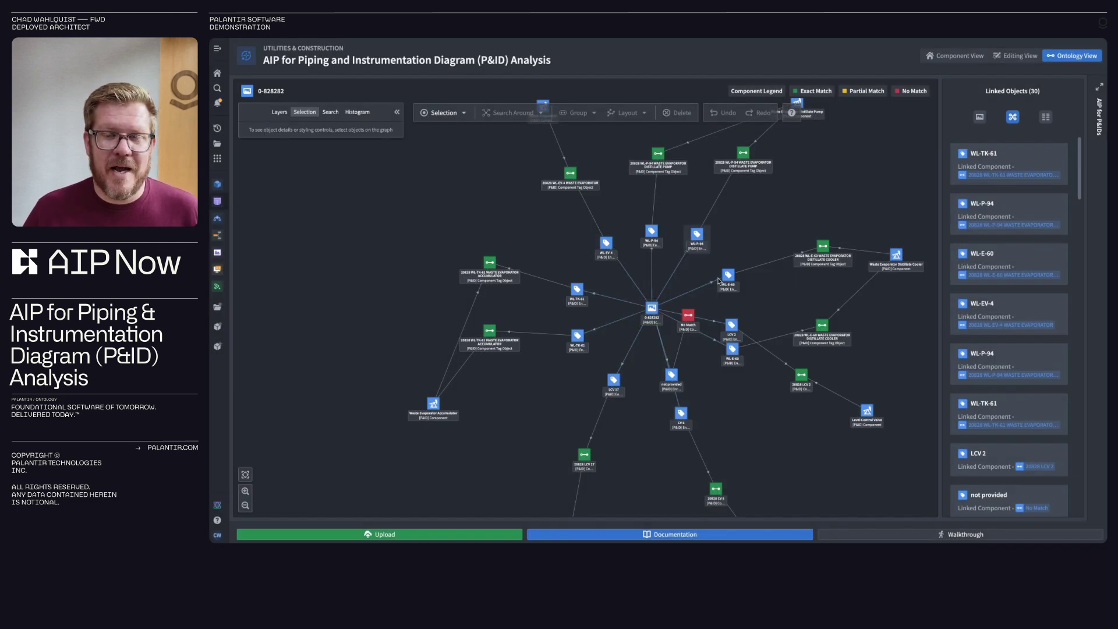
Trace the WL-EV-4 tag through its 20828 tag object to the Waste Evaporator component.
scroll(561, 262, "up", 4)
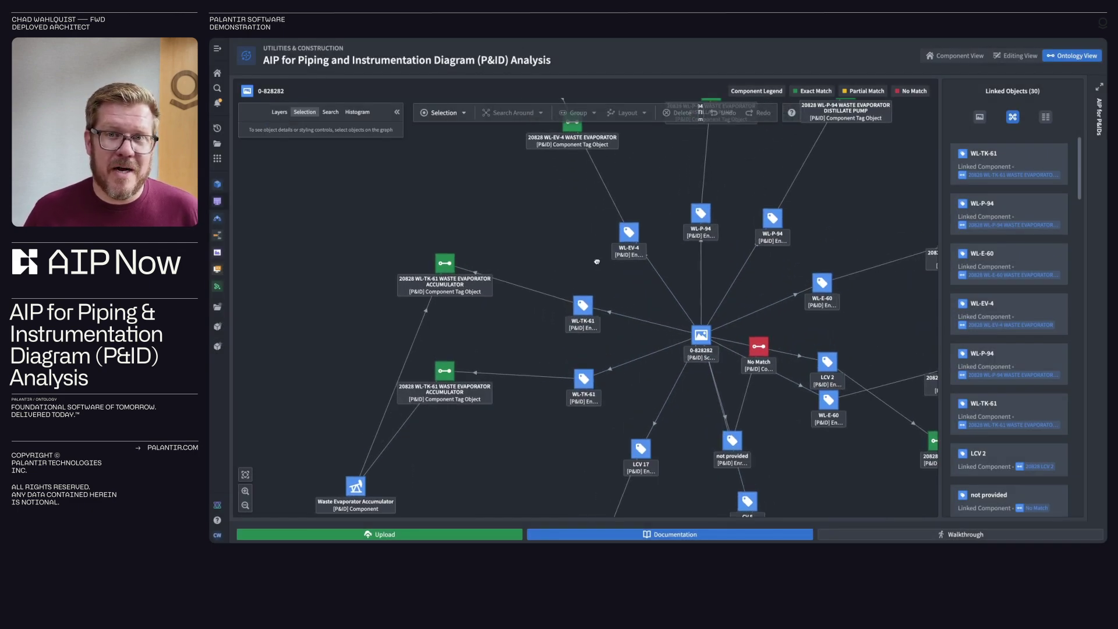
left_click_drag(597, 262, 603, 340)
left_click(633, 316)
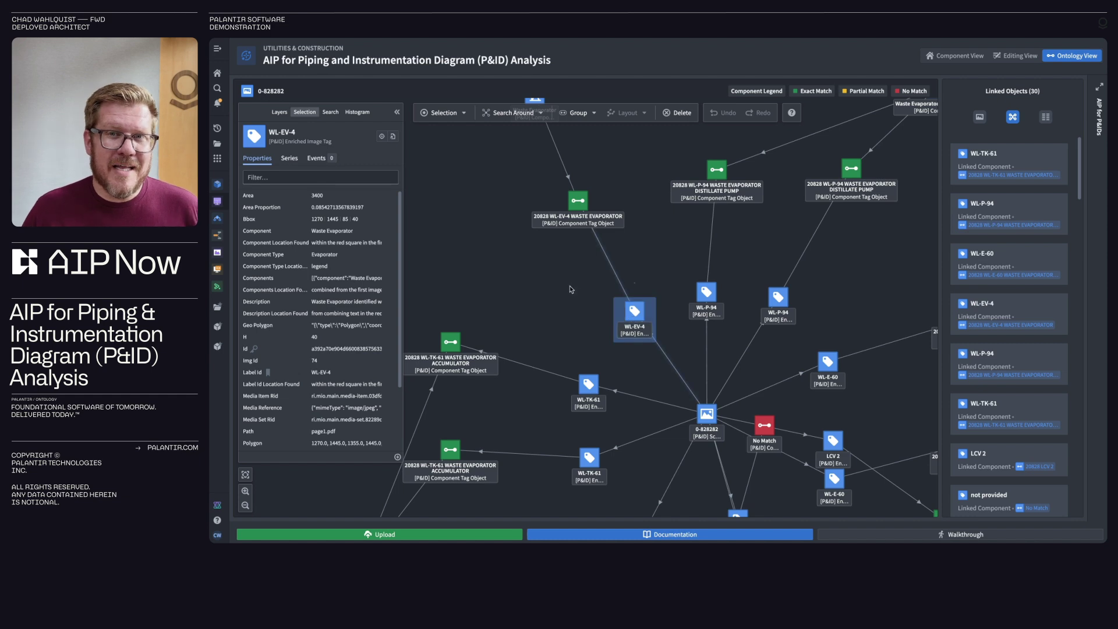
left_click_drag(571, 287, 578, 395)
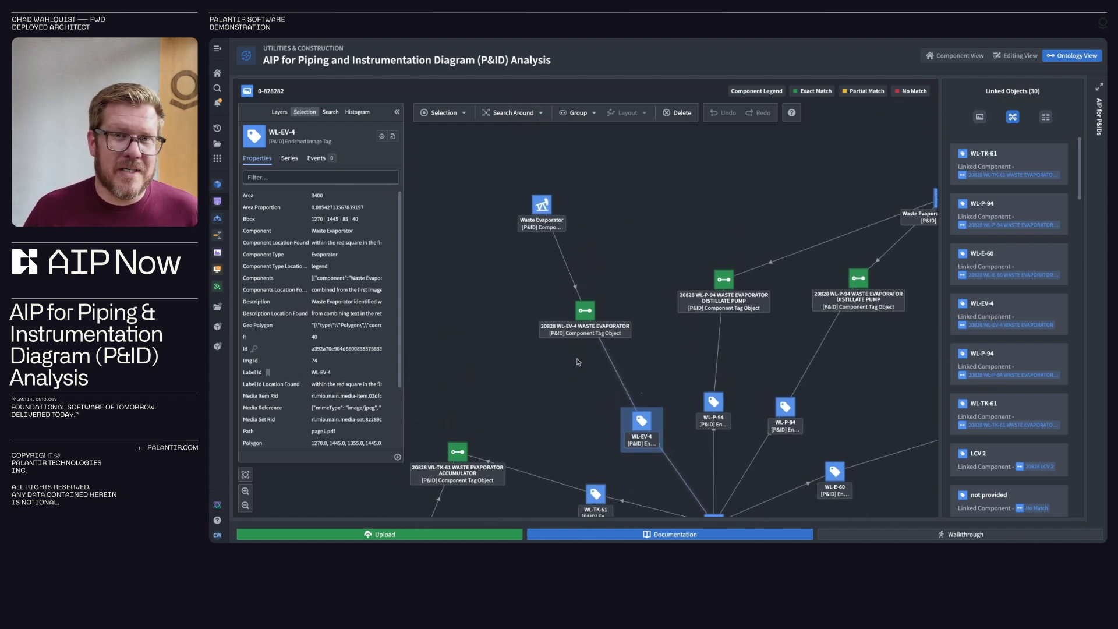
left_click(587, 319)
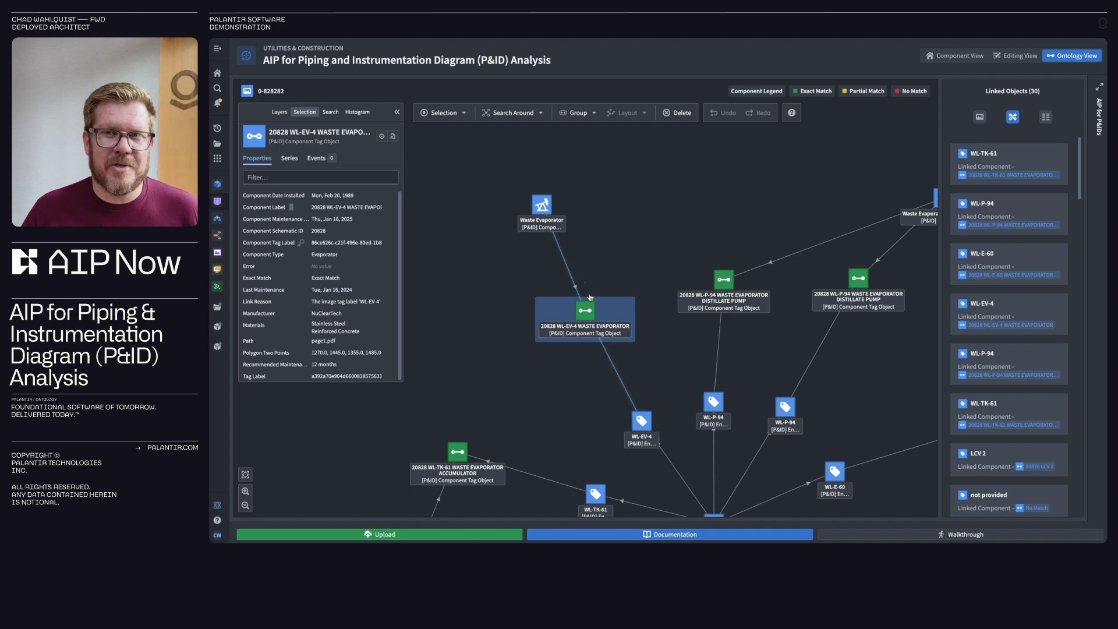
left_click(550, 213)
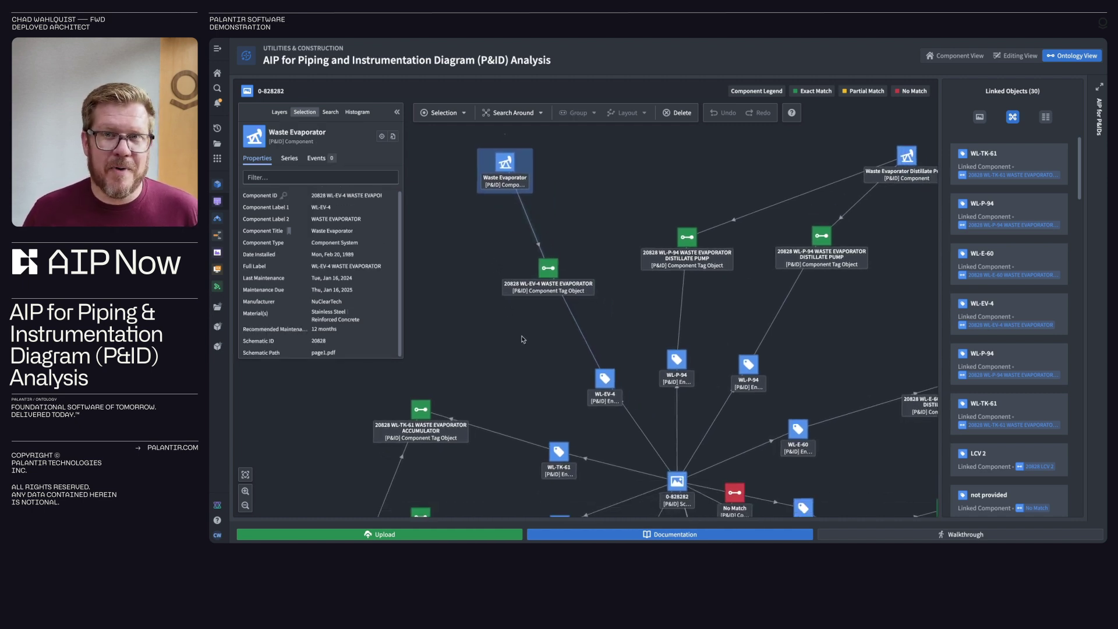
Keep Waste Evaporator WL-EV-4 in focus while centring the whole network in view.
scroll(523, 340, "down", 2)
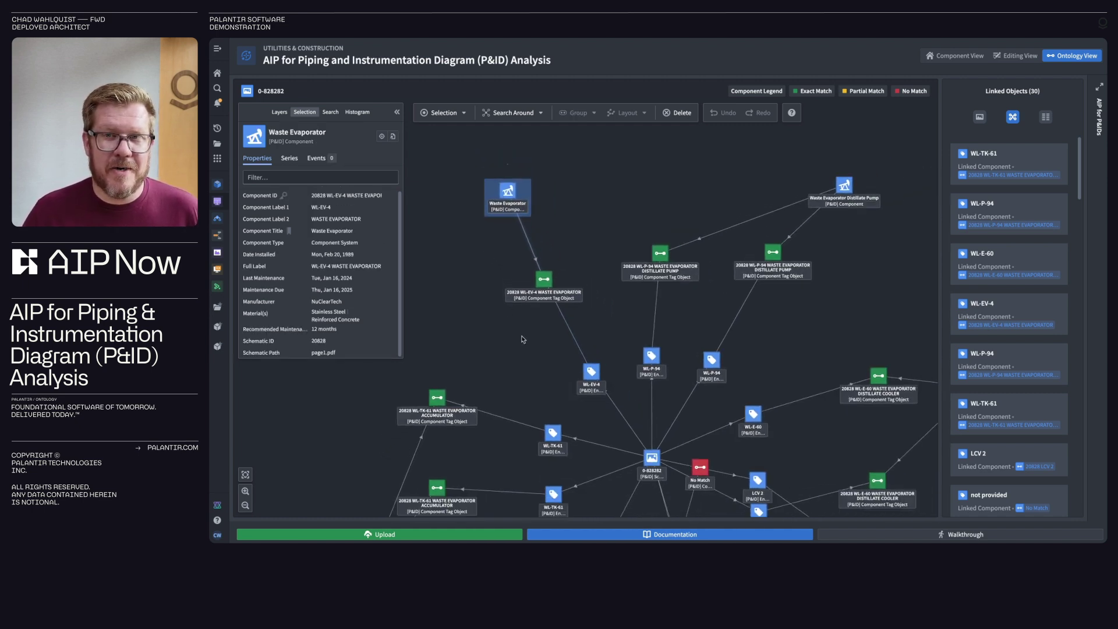
left_click(510, 192)
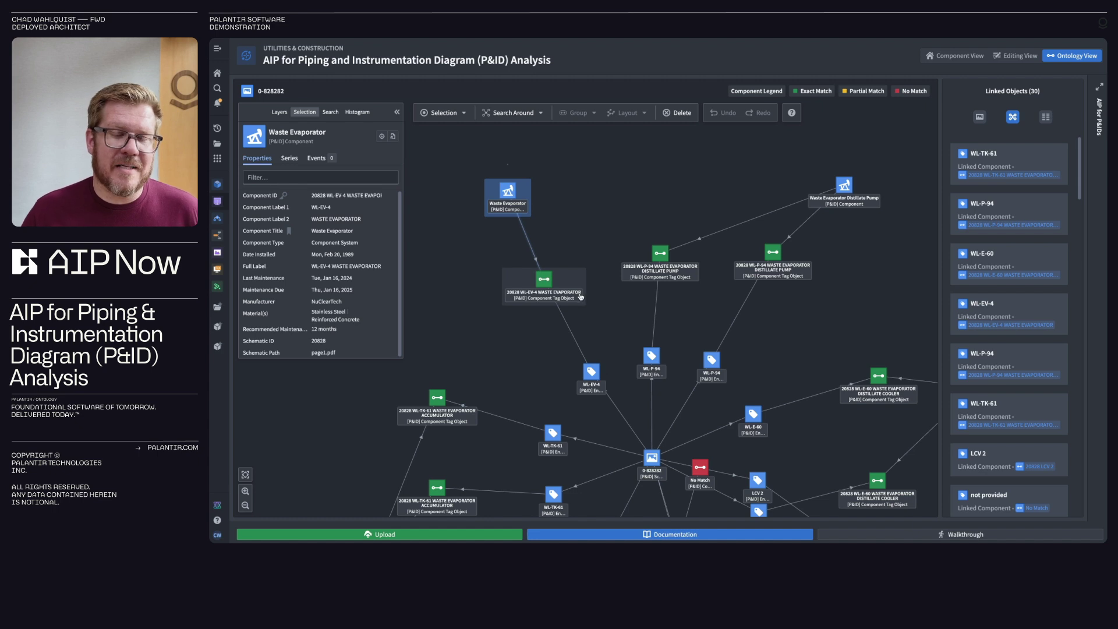
scroll(589, 326, "down", 3)
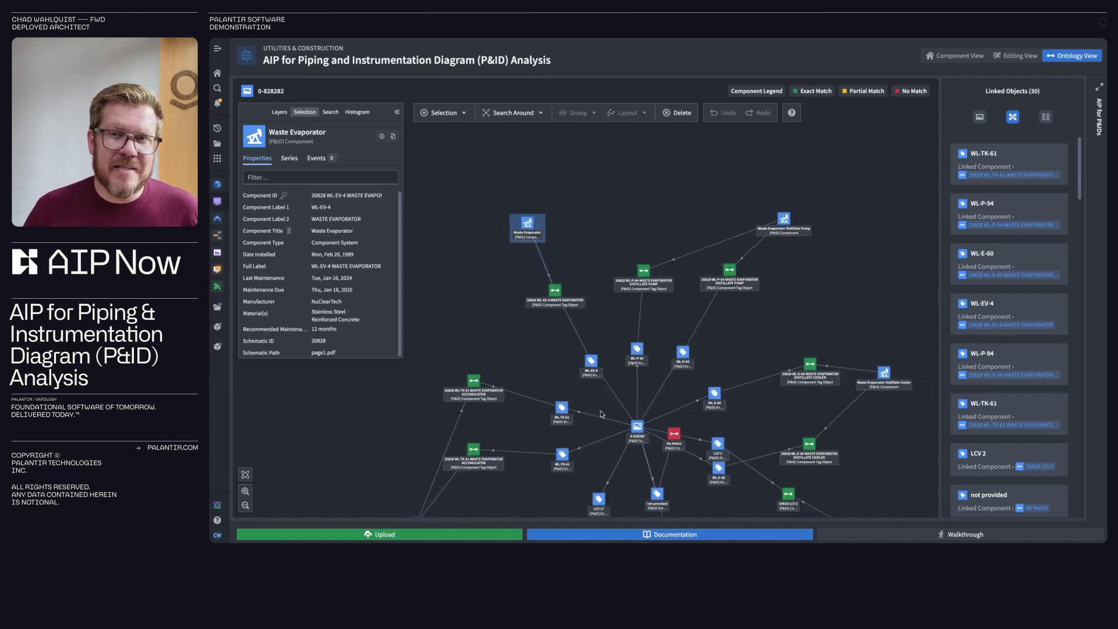
left_click_drag(602, 414, 557, 306)
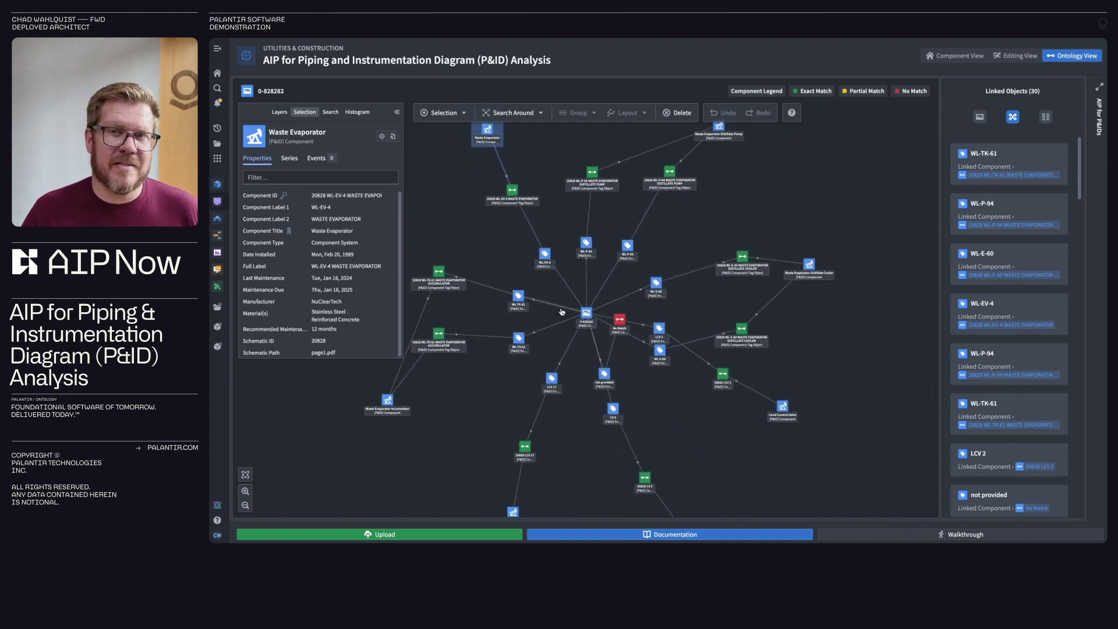
scroll(562, 312, "down", 2)
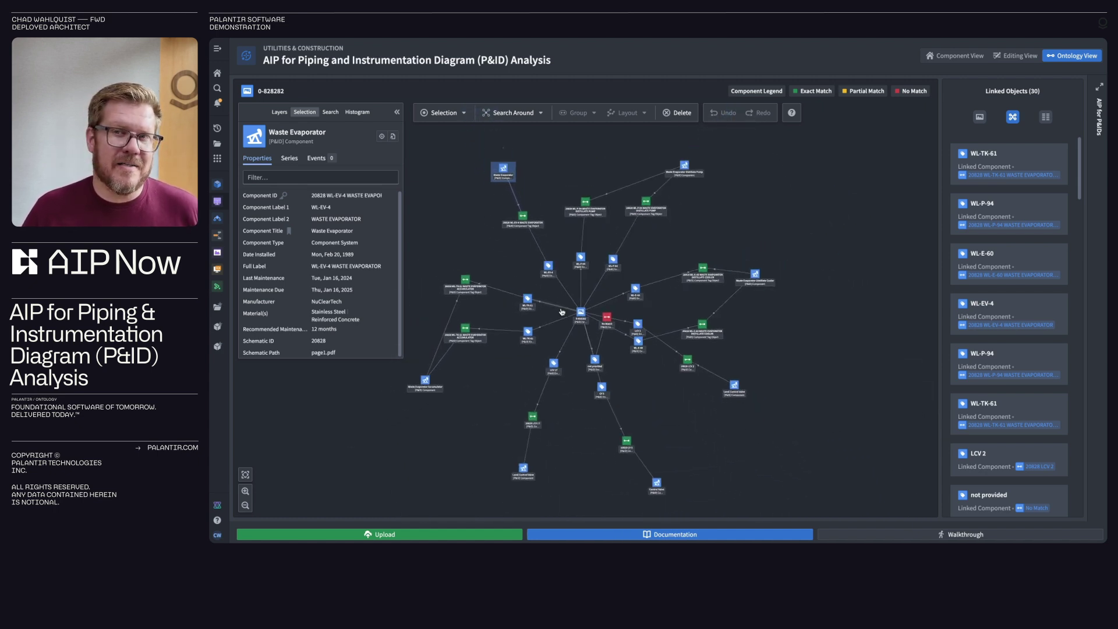
View tagged components on the schematic image, then return to the 161-object ontology graph.
left_click(982, 120)
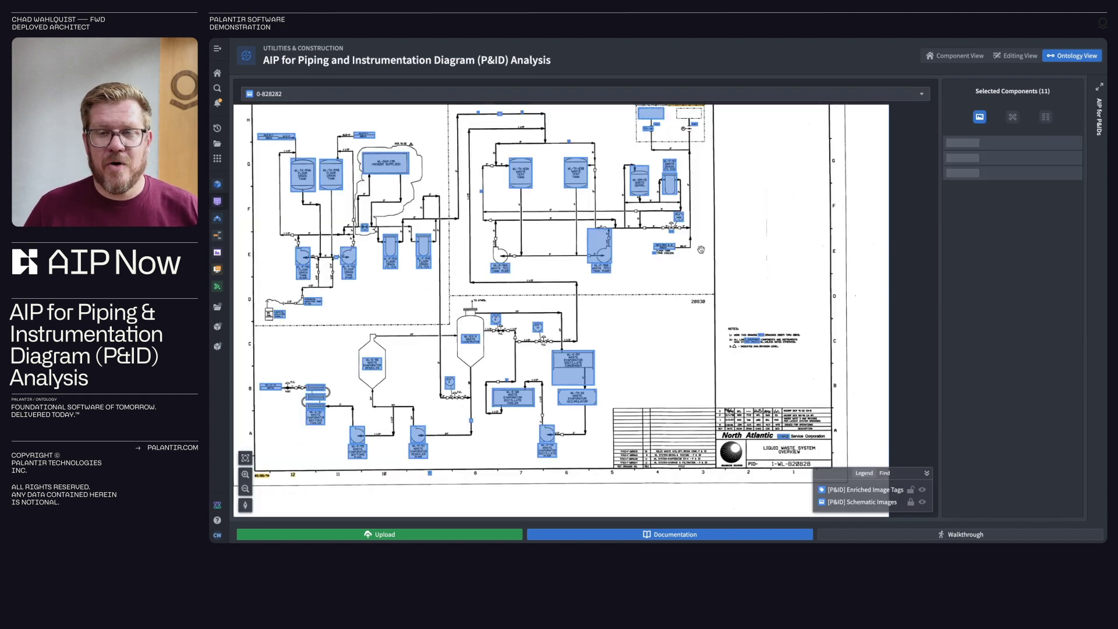
left_click(1013, 116)
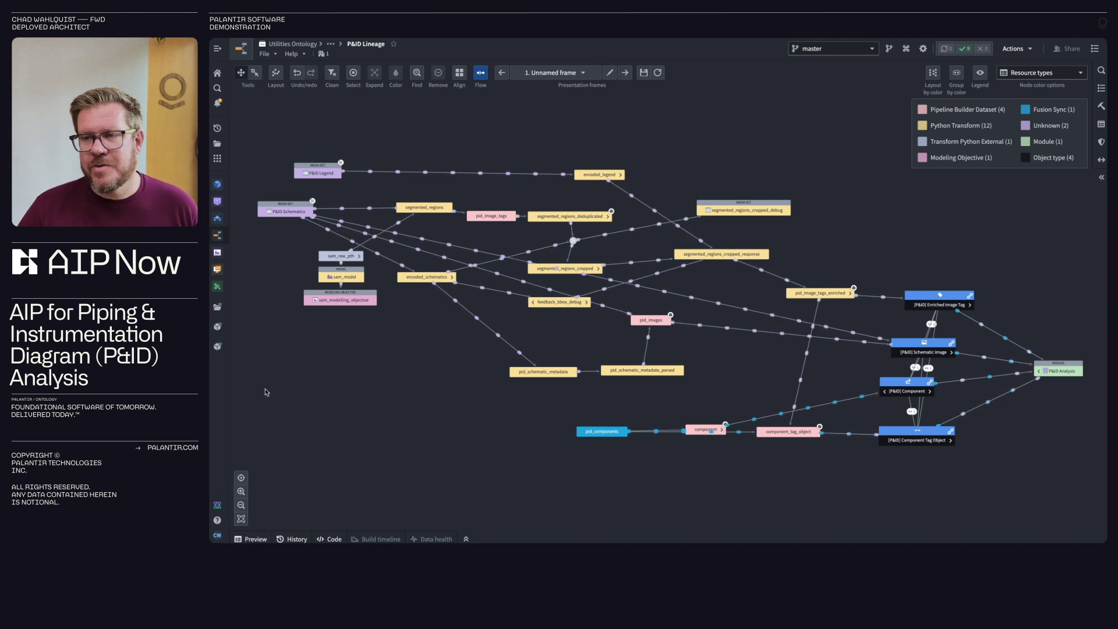
Inspect the P&ID Lineage nodes, turn off edge Flow animation, and preview P&ID Schematics.
mouse_move(1023, 377)
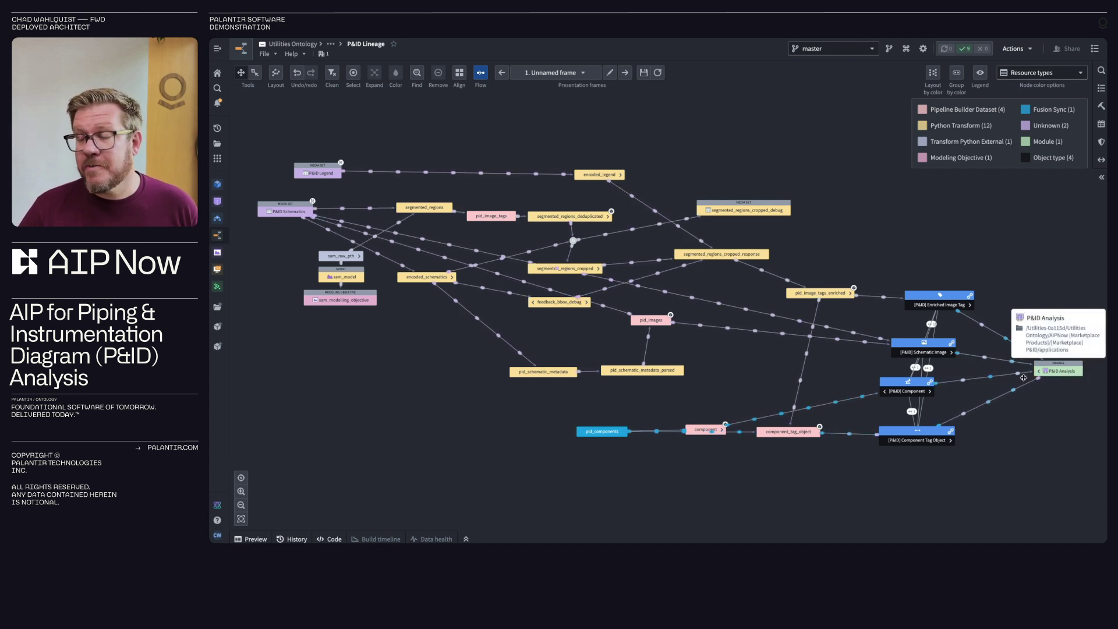
left_click(915, 431)
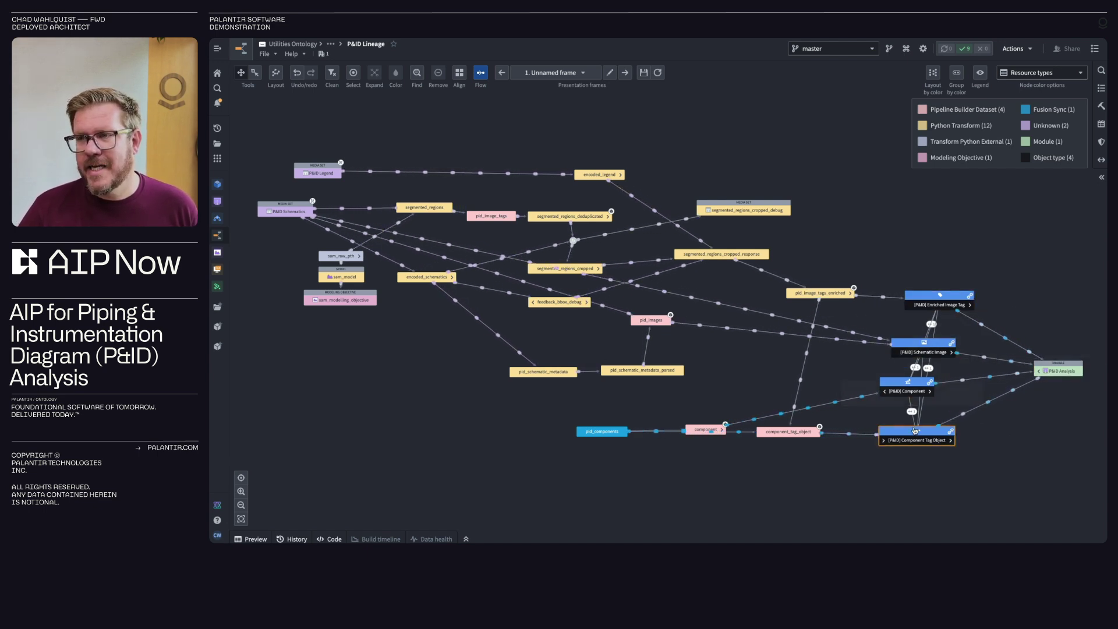
left_click(459, 293)
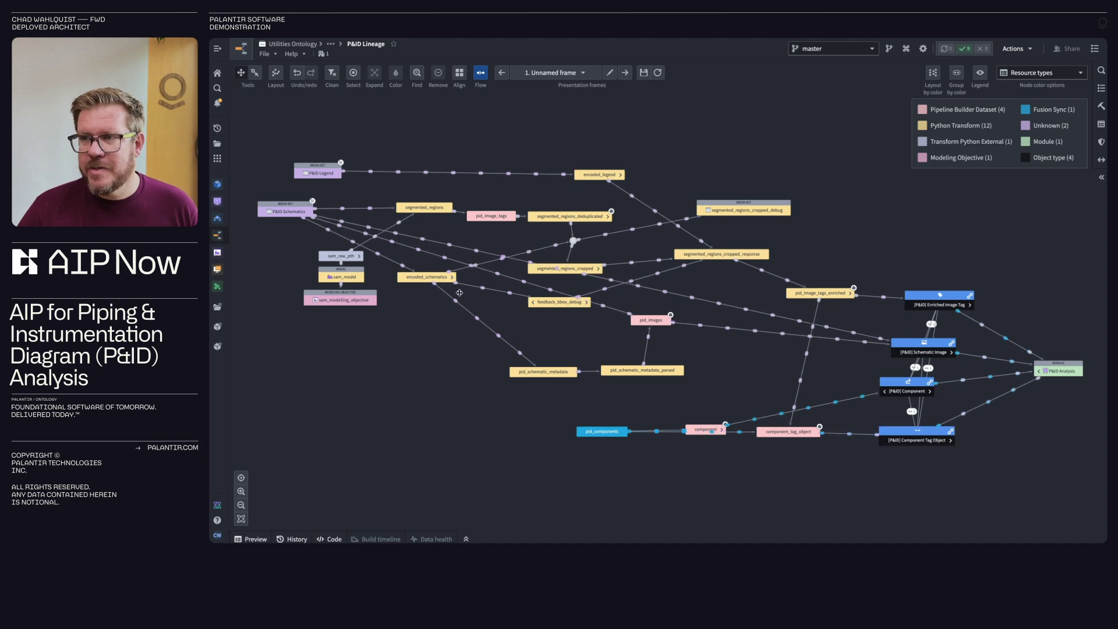
scroll(347, 339, "up", 10)
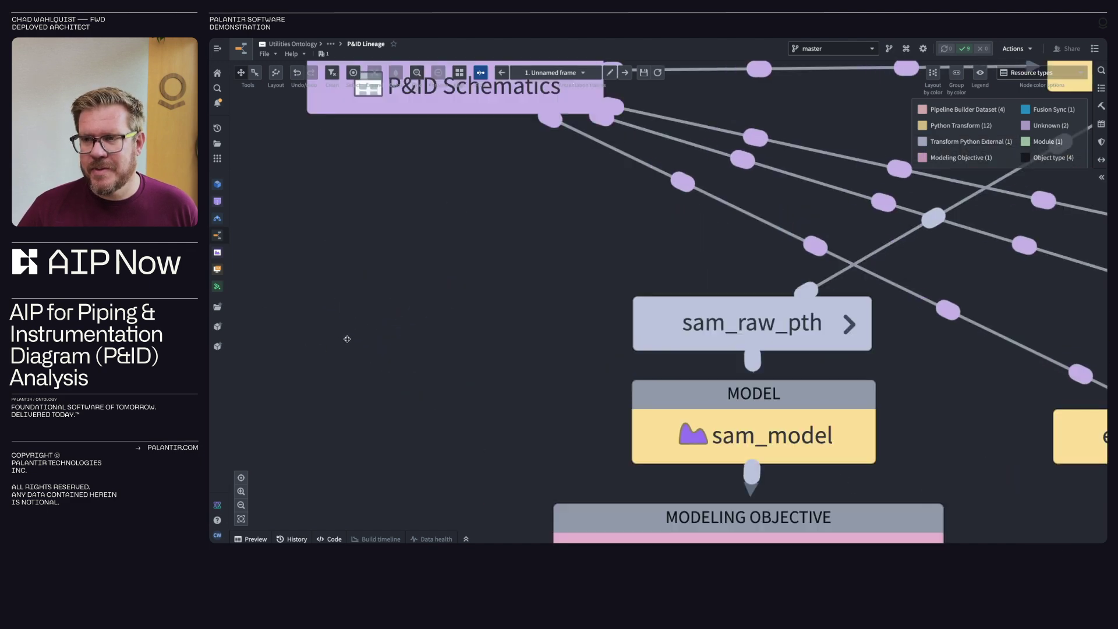
scroll(347, 339, "down", 8)
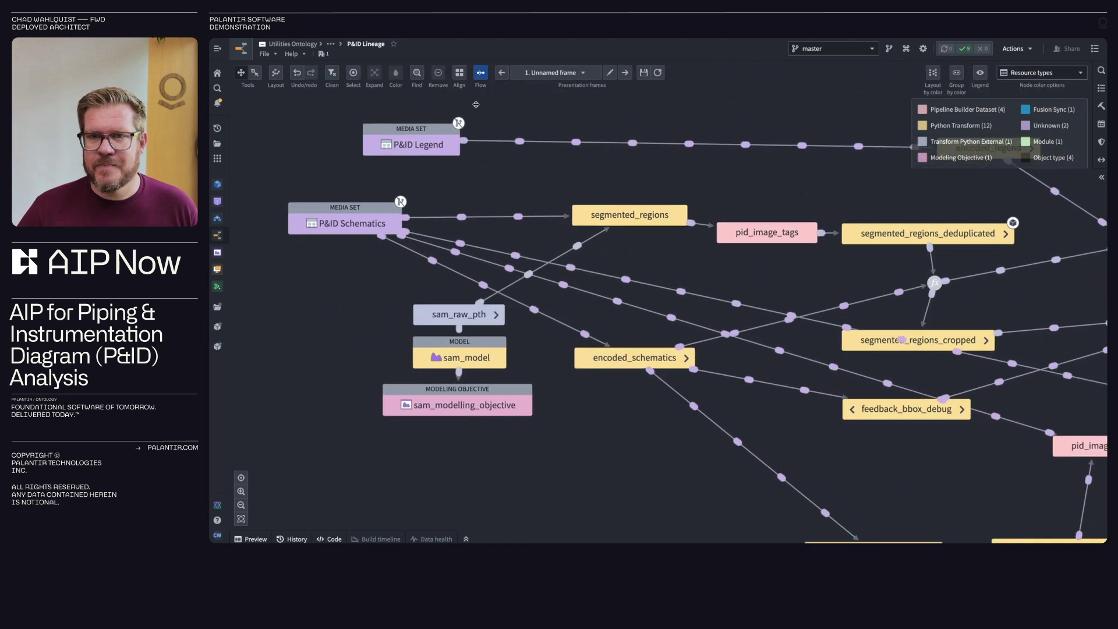
left_click(480, 73)
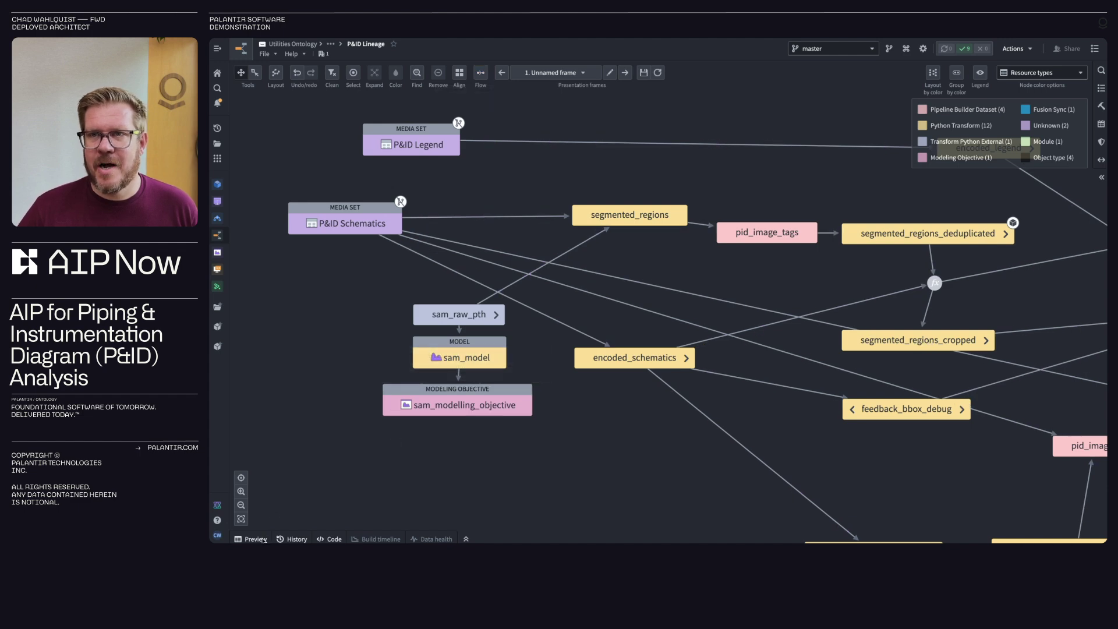
left_click(341, 224)
Open page3.pdf from the P&ID Schematics preview with its metadata, then close it.
left_click(256, 539)
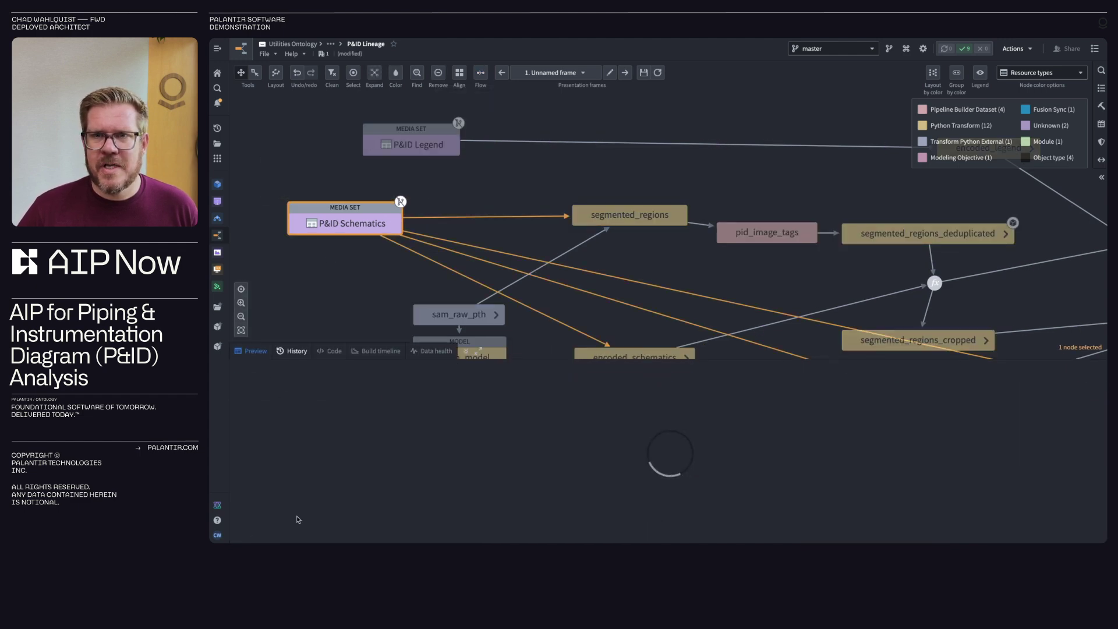
left_click(329, 407)
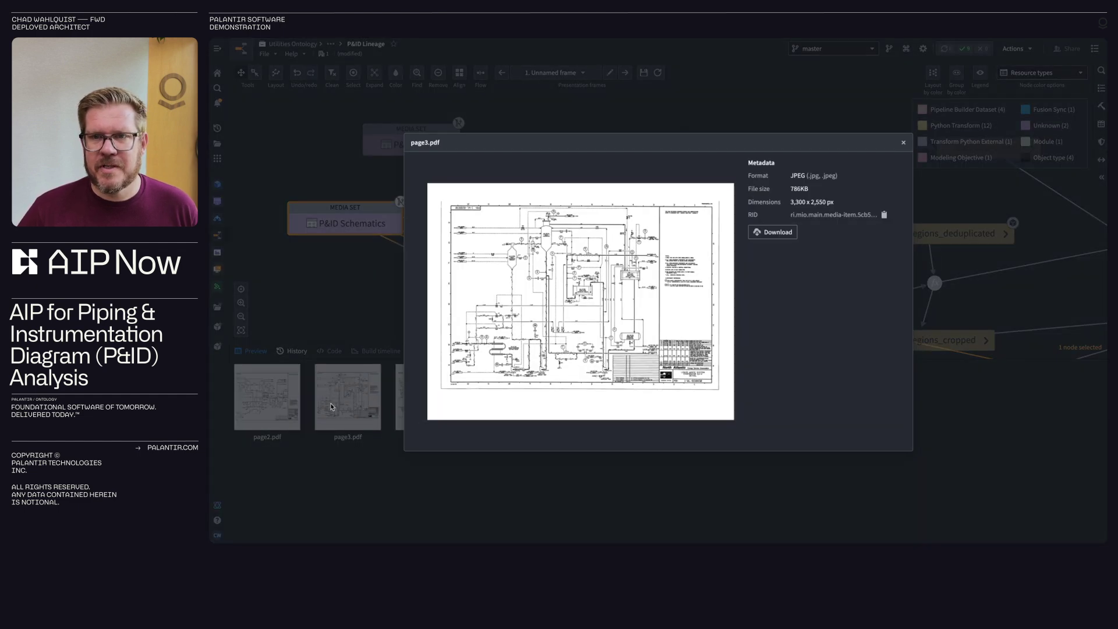
left_click(343, 310)
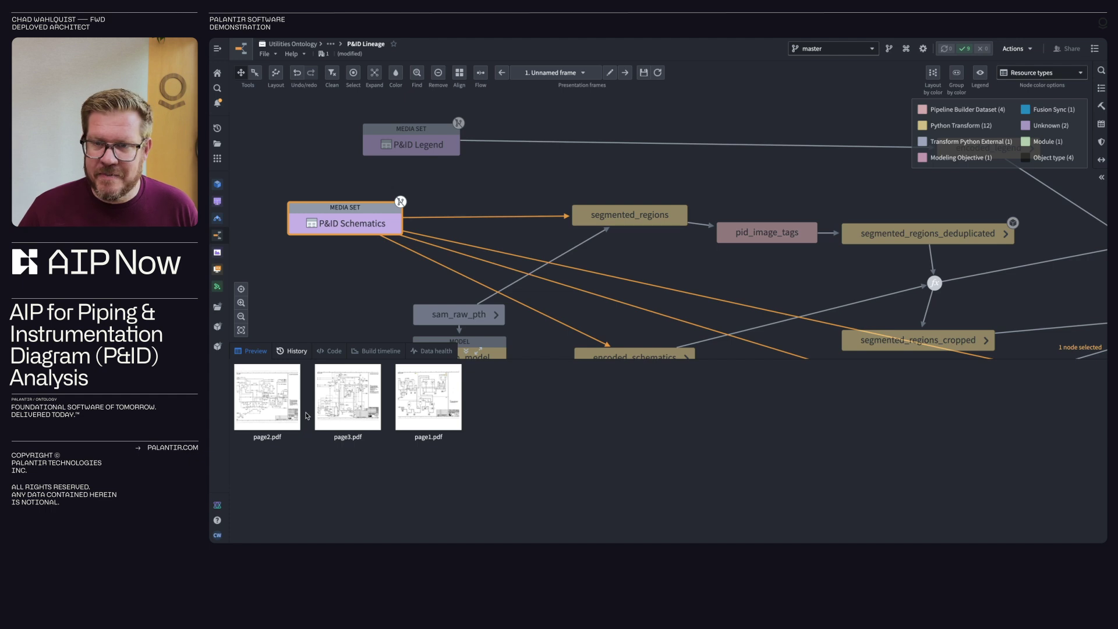
Preview p&id_legend.pdf from the P&ID Legend node, close it, and clear the selection.
scroll(378, 216, "right", 2)
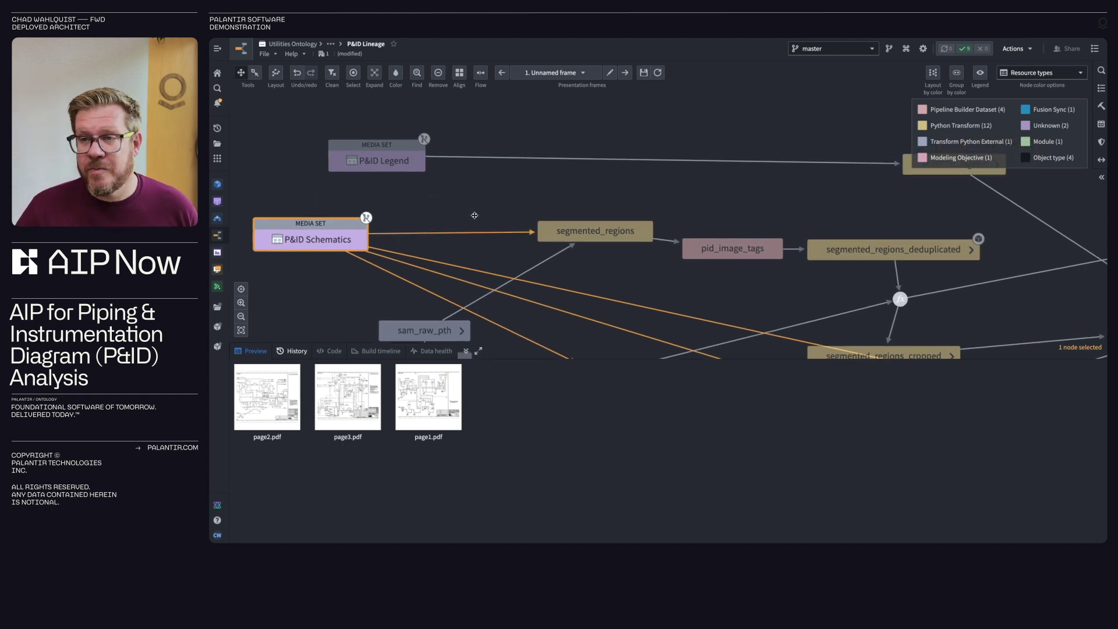
scroll(474, 216, "down", 1)
left_click(383, 162)
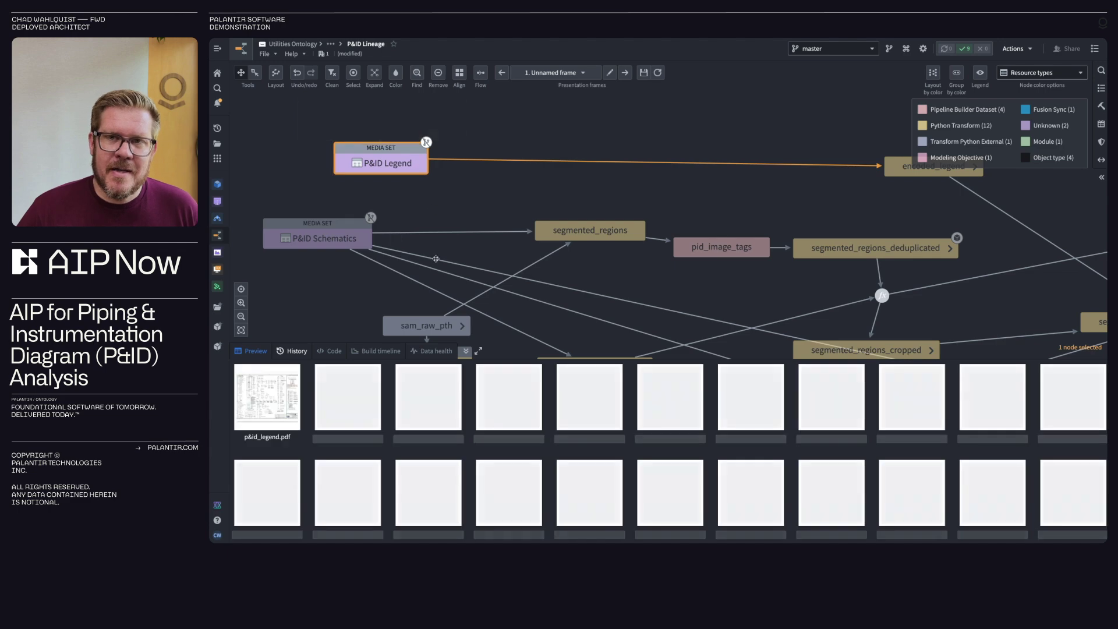
left_click(300, 397)
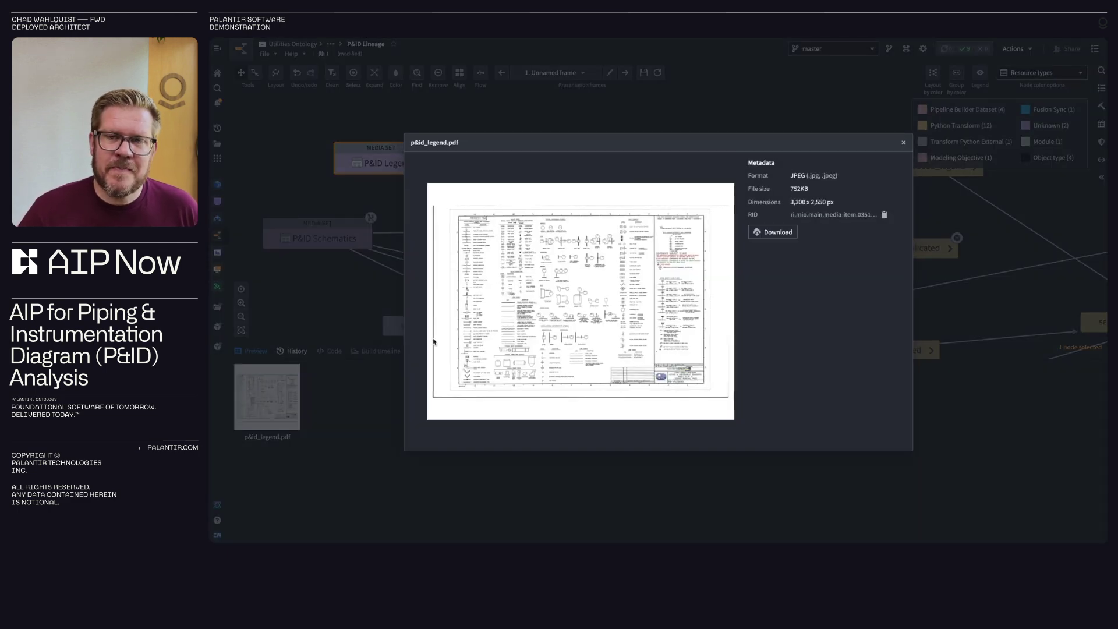
left_click(336, 295)
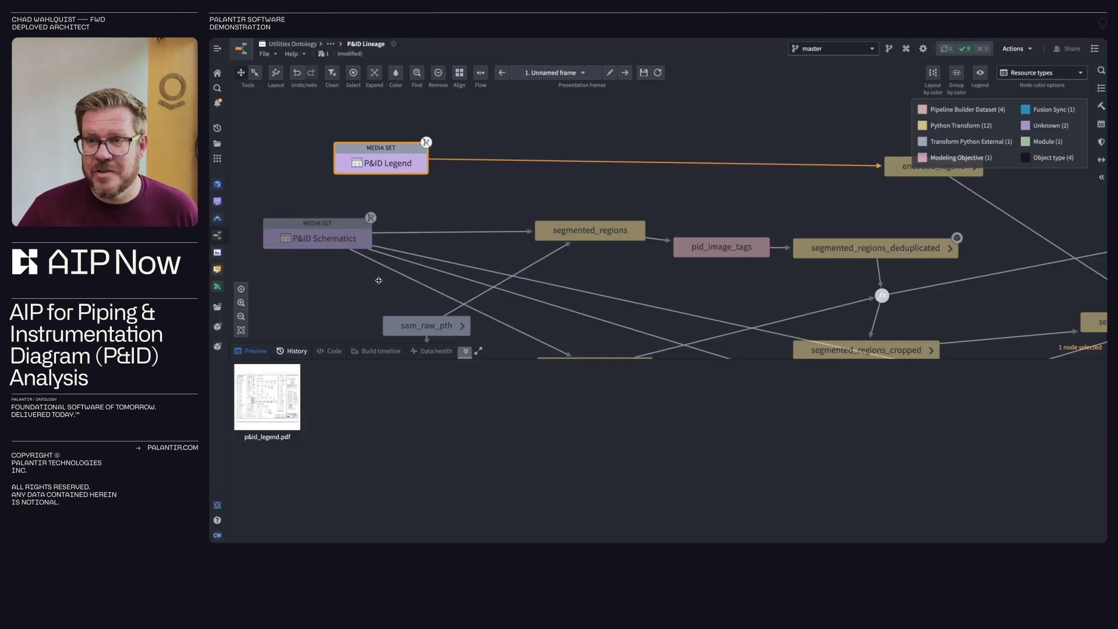
left_click(368, 280)
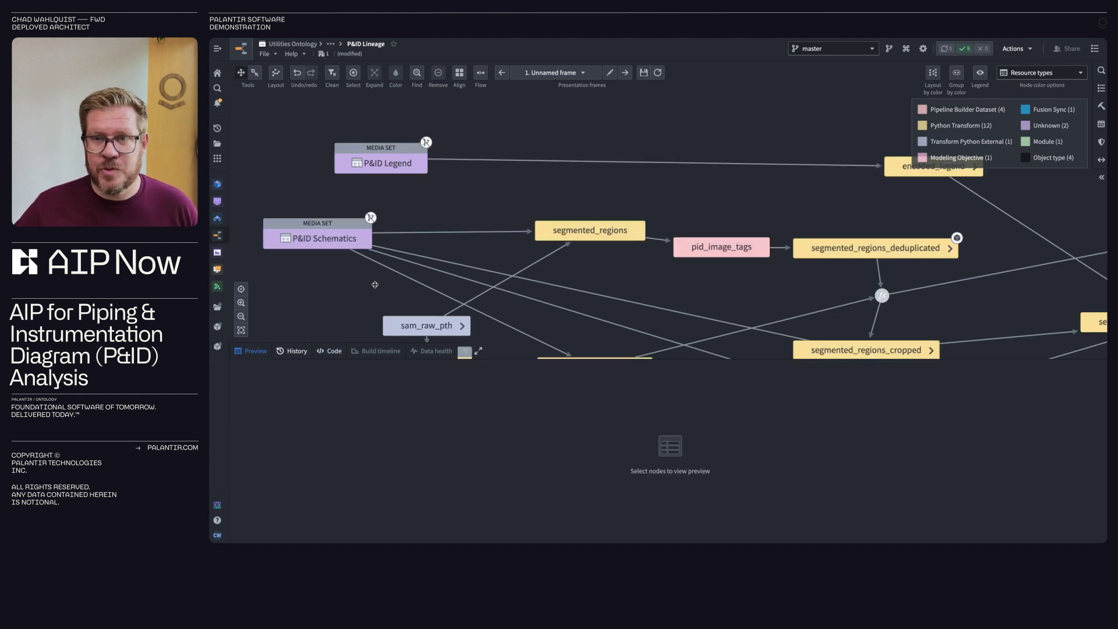
Reveal the input feeding sam_model and preview the segmented_regions_cropped_debug images.
scroll(346, 298, "down", 5)
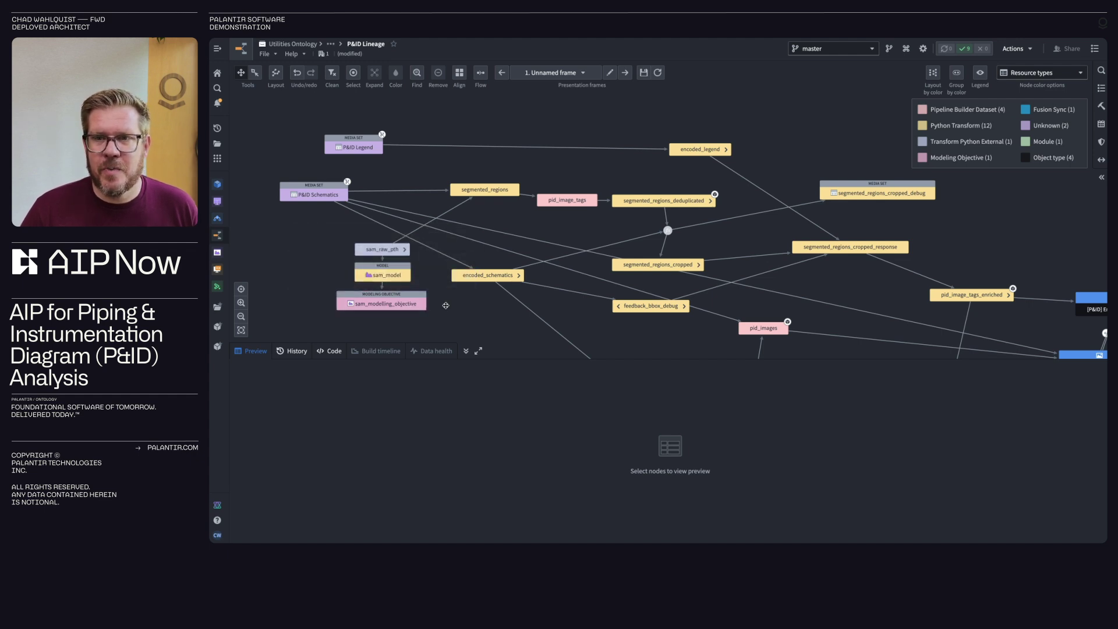
left_click(405, 276)
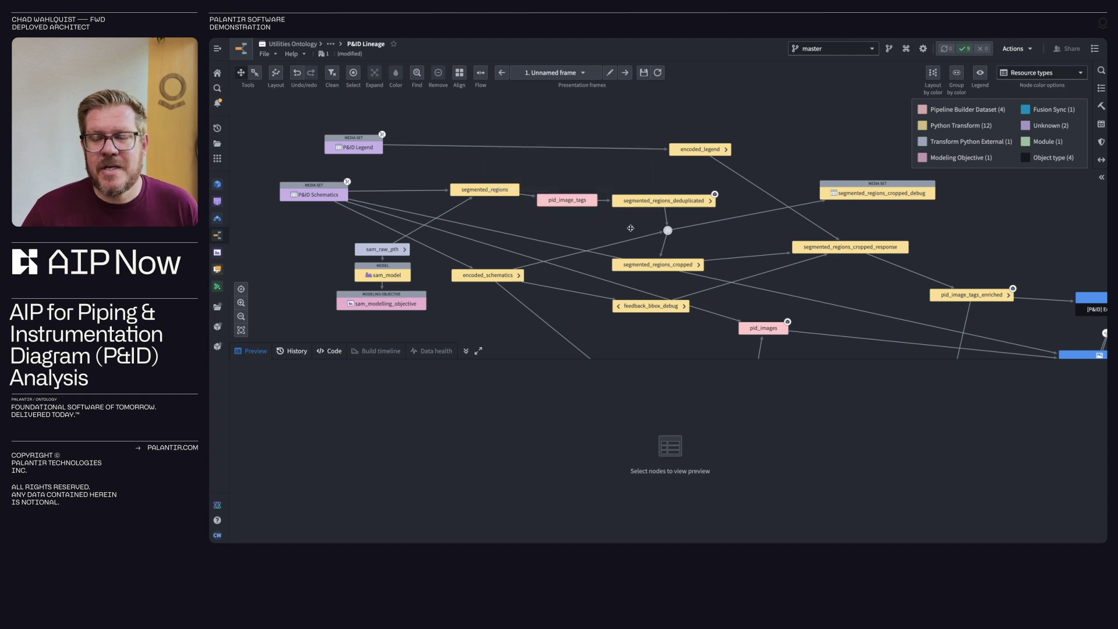
left_click(864, 197)
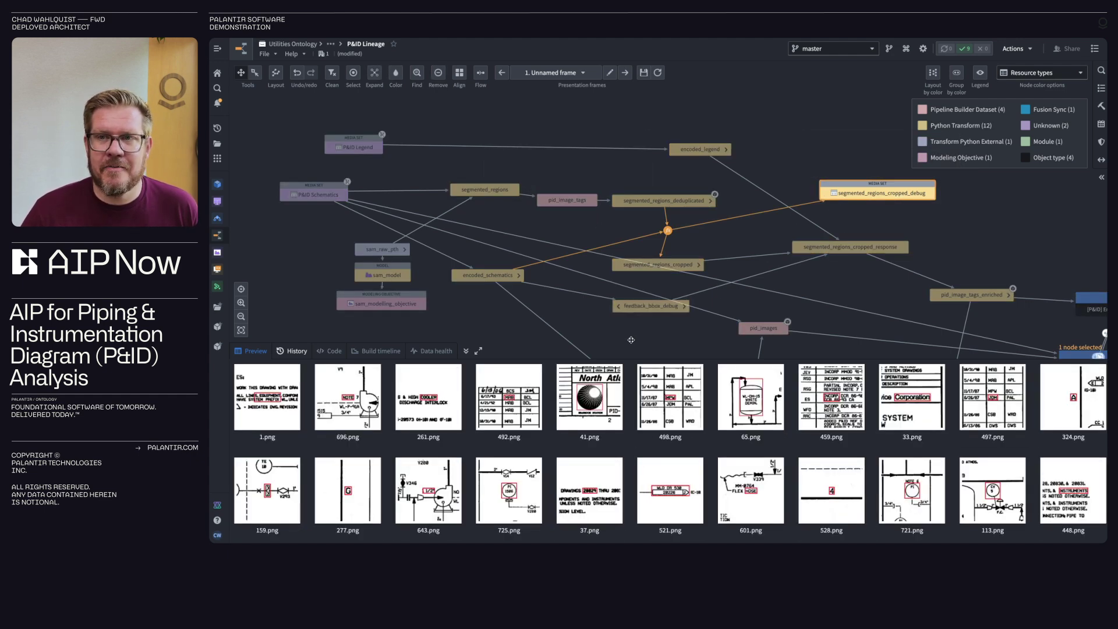
left_click_drag(631, 340, 592, 313)
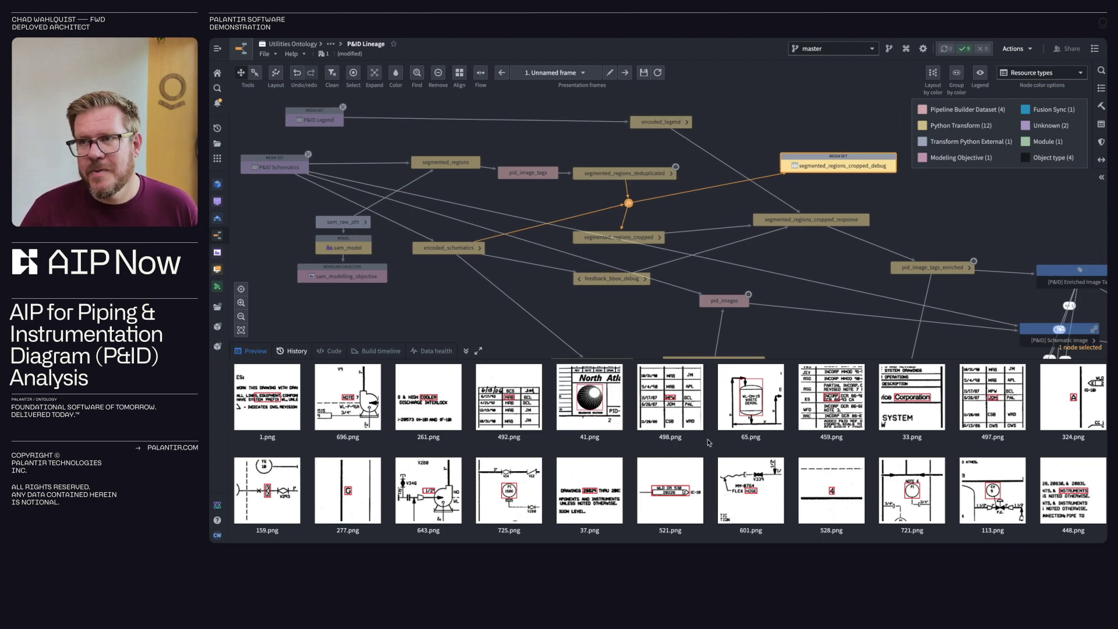
Browse the cropped image thumbnails, then deselect and collapse the bottom preview panel.
scroll(665, 430, "down", 3)
scroll(665, 431, "down", 5)
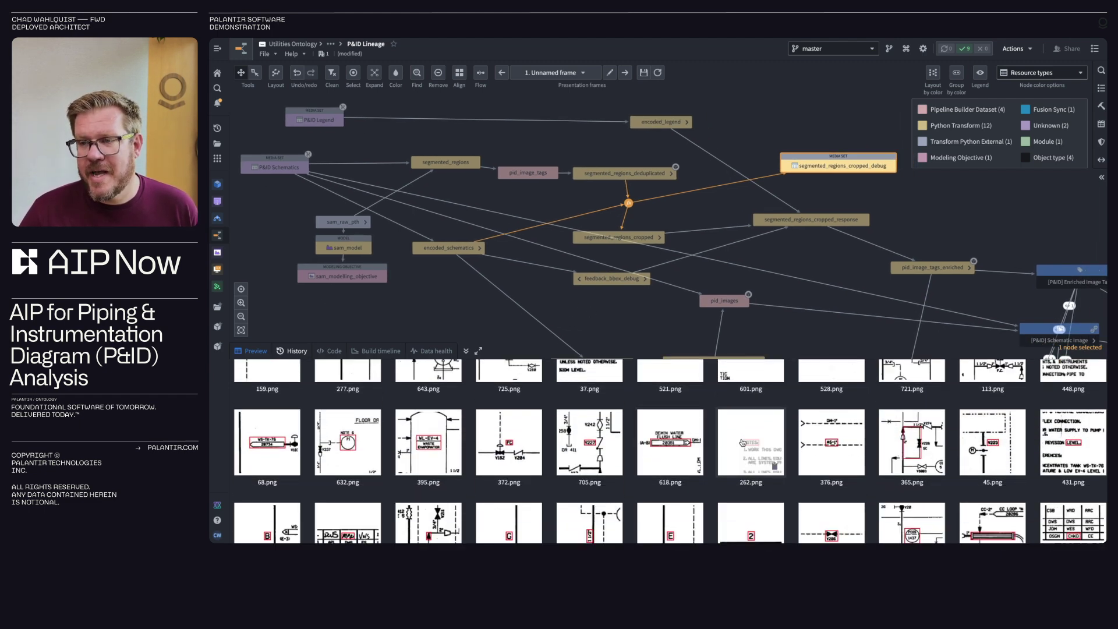
scroll(704, 456, "down", 2)
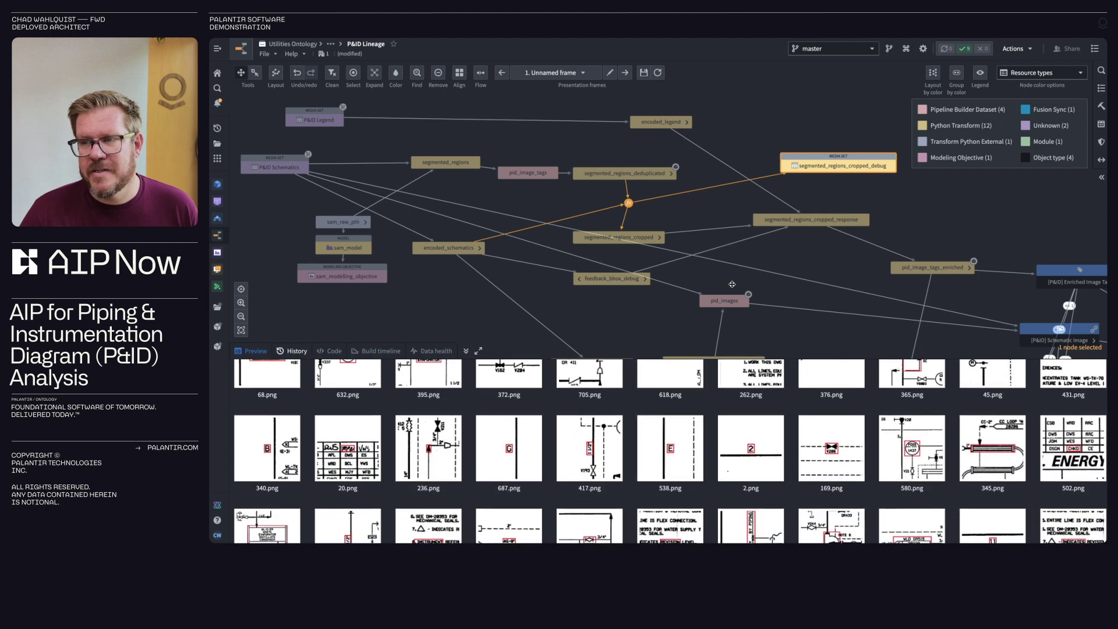
left_click(803, 256)
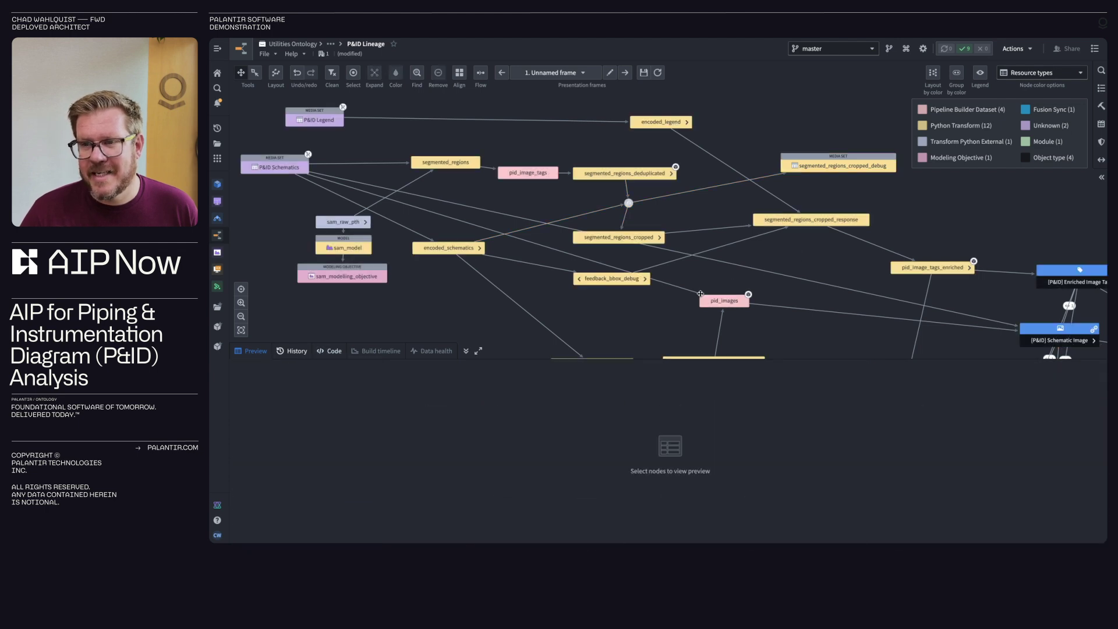
left_click(466, 351)
Preview the rows of the pid_components dataset table, then clear the selection.
left_click_drag(862, 343, 735, 330)
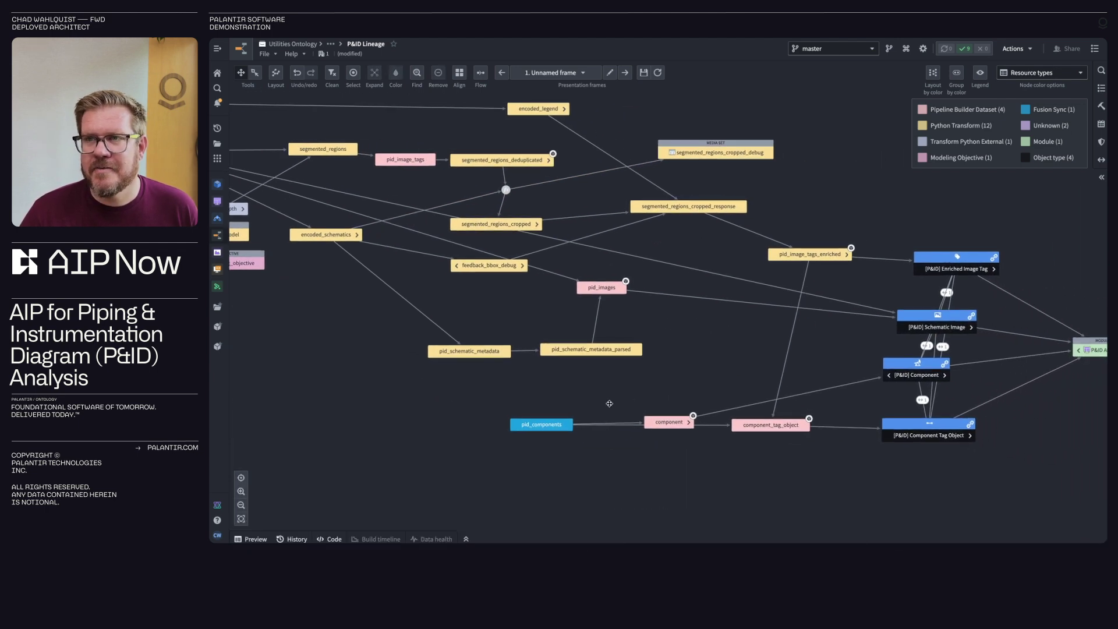
left_click(539, 427)
left_click(259, 537)
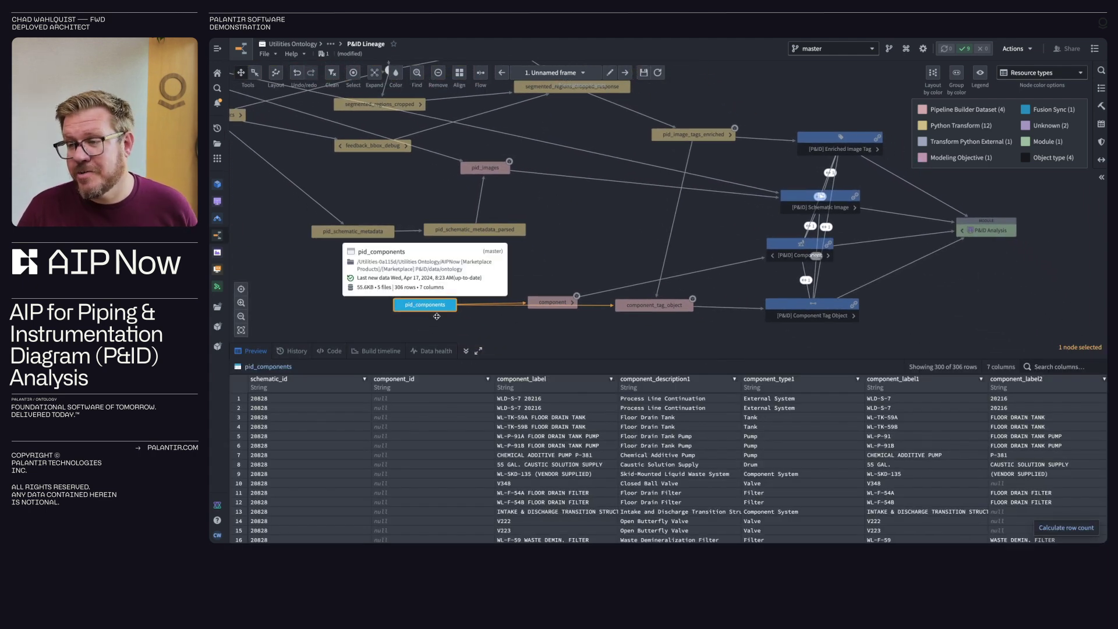
left_click(726, 330)
Pan and zoom out so the whole lineage graph, from sources to P&ID Analysis, fits.
left_click_drag(737, 236, 678, 254)
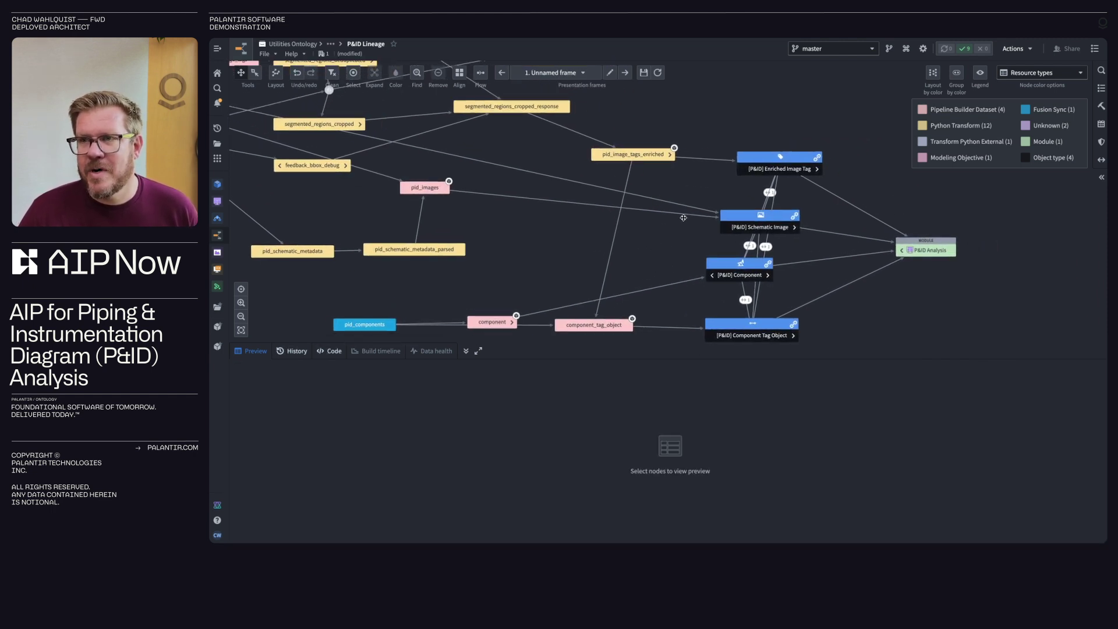
left_click_drag(685, 237, 681, 222)
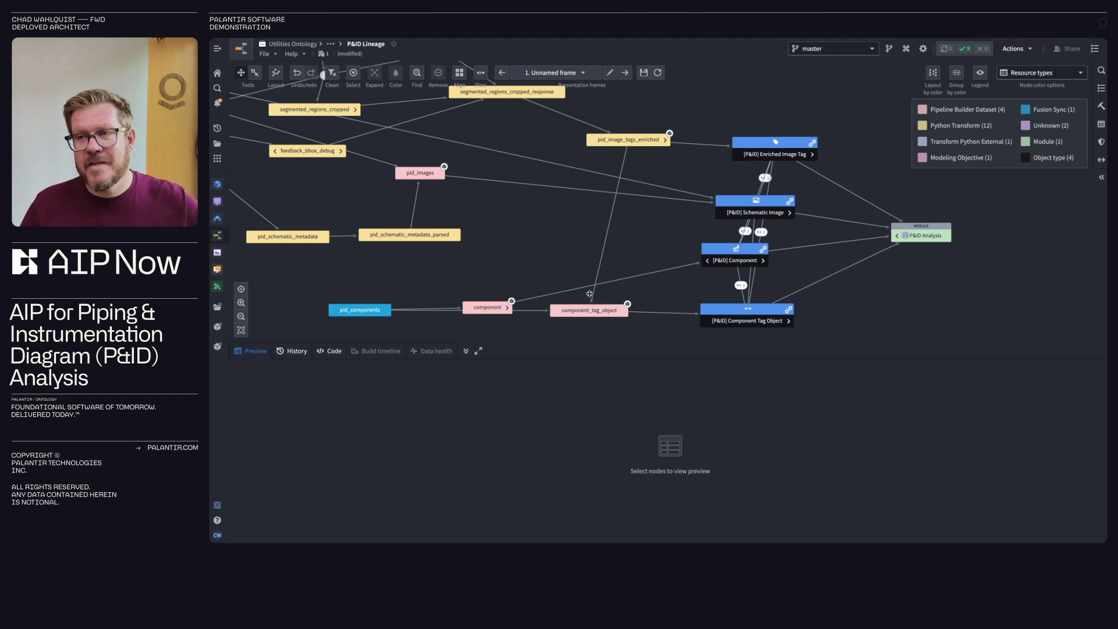
scroll(572, 235, "down", 5)
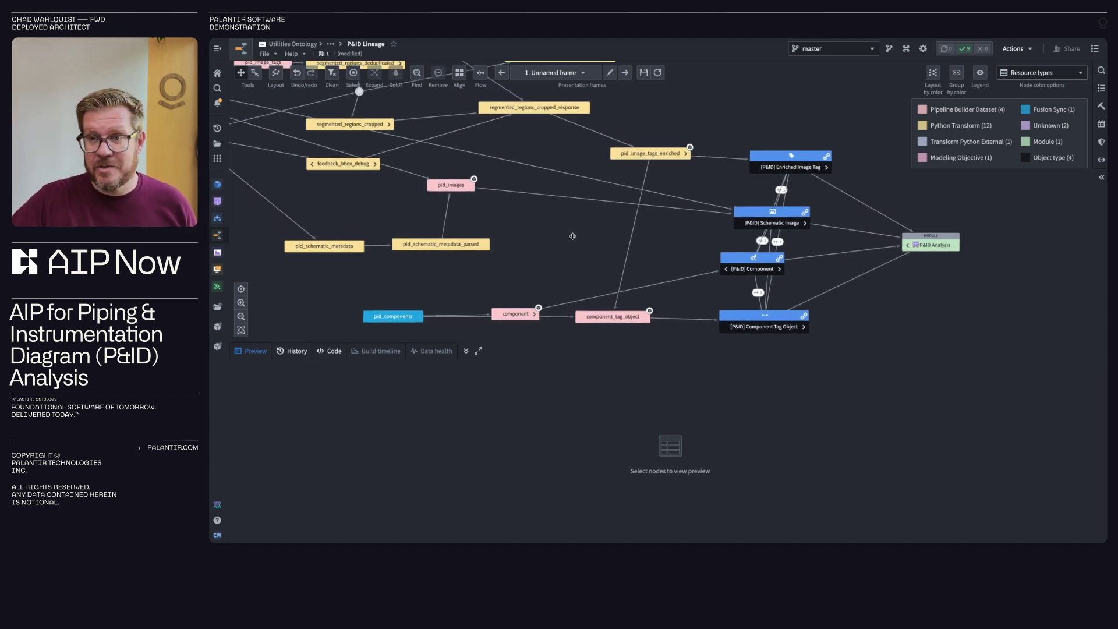
left_click_drag(572, 236, 643, 264)
Turn on Flow edge animation, then open LCV 2's details and scroll its 37-alert timeline.
left_click(485, 79)
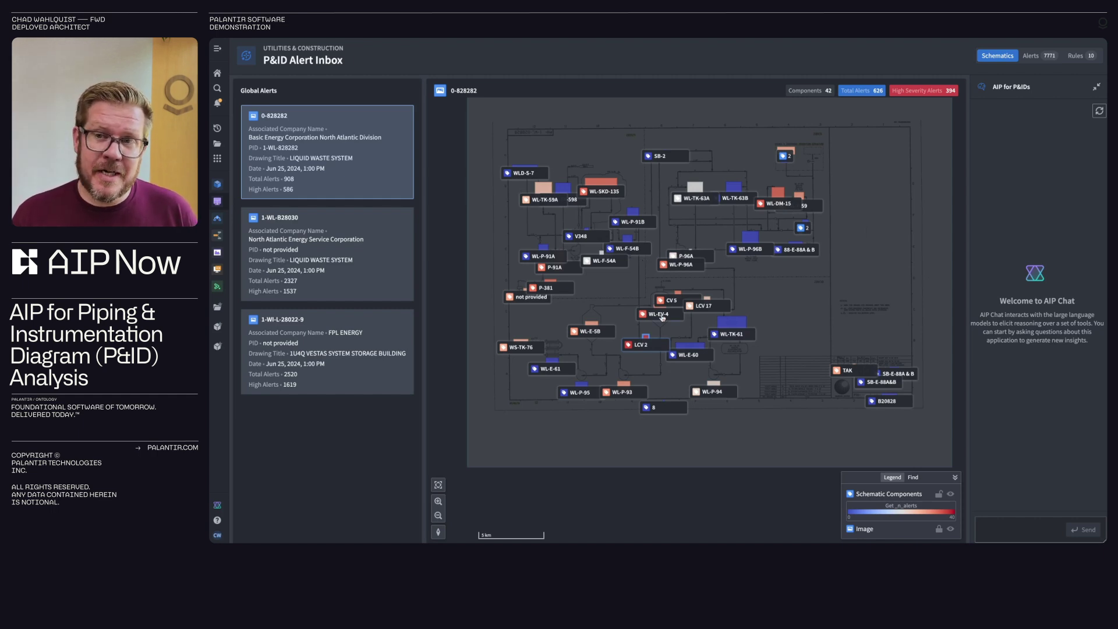
left_click(642, 345)
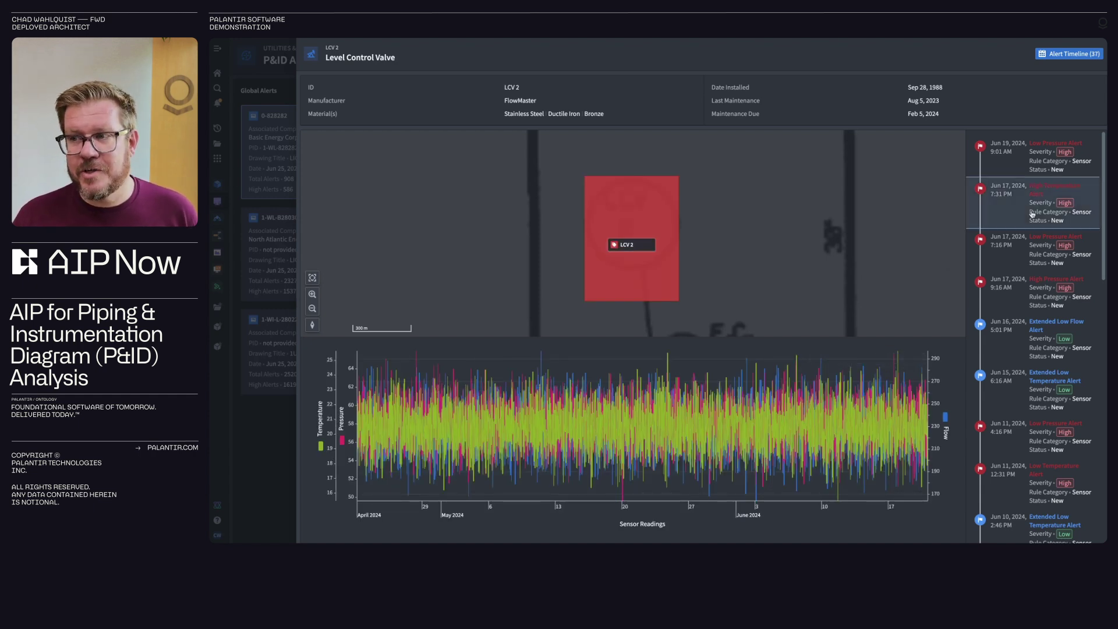
scroll(1034, 233, "down", 3)
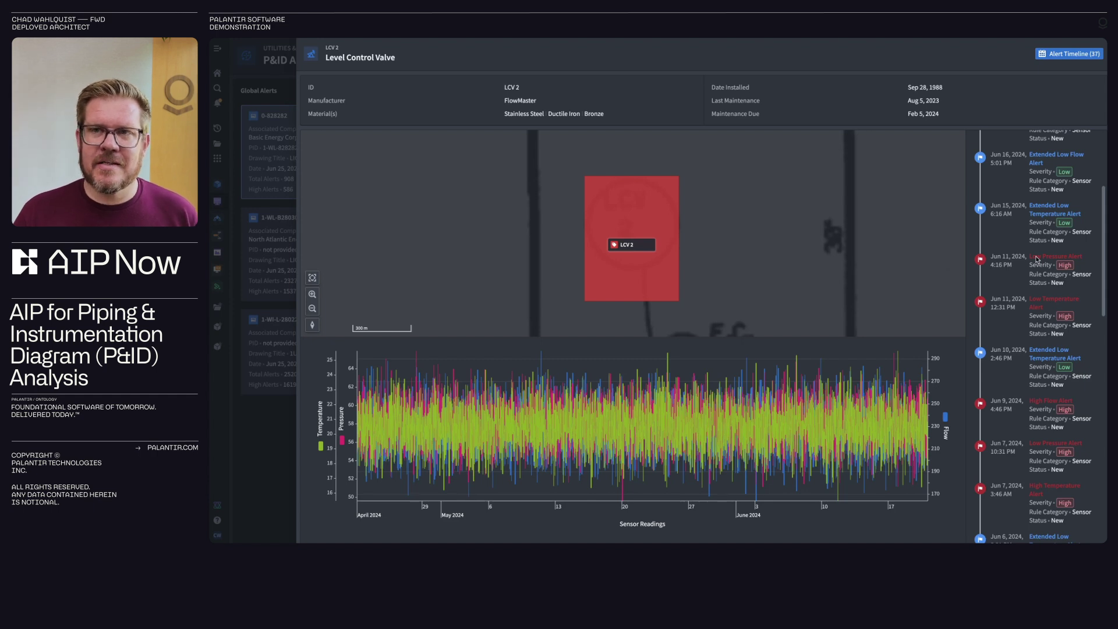
scroll(1036, 259, "down", 10)
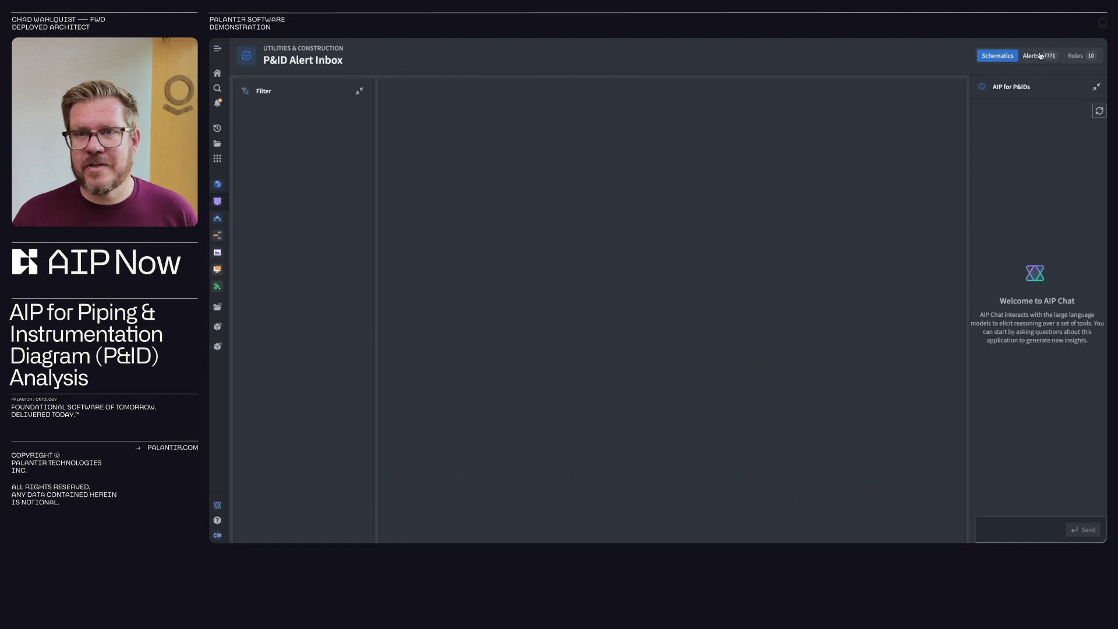
Browse the High Flow Alert table under Alerts, then show the list of 10 alert rules.
left_click(1041, 56)
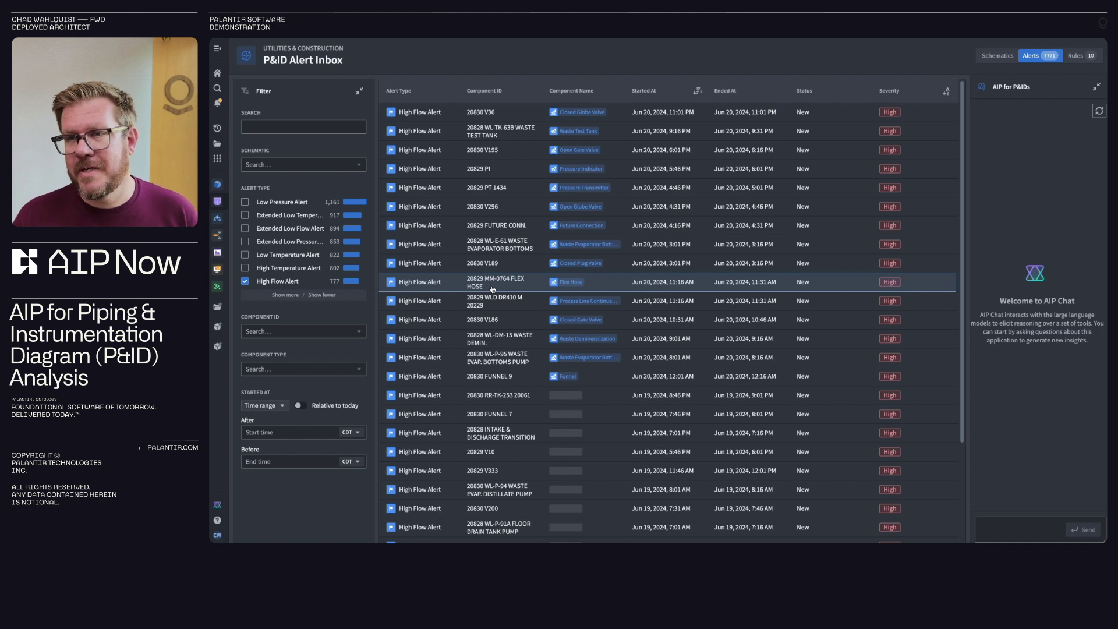
scroll(652, 273, "down", 2)
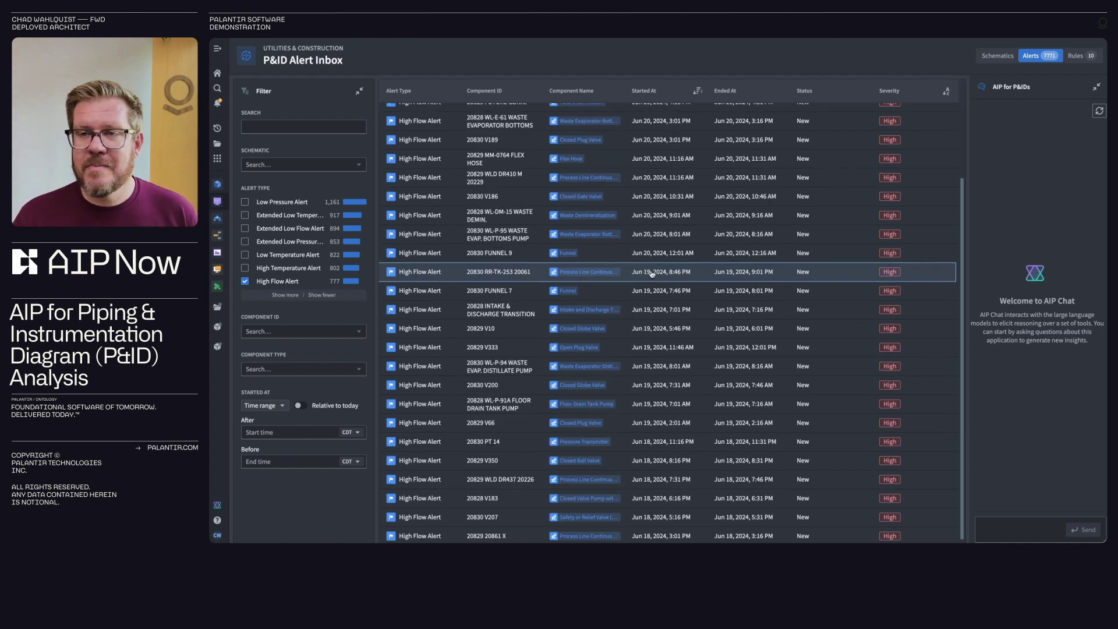
scroll(651, 273, "up", 2)
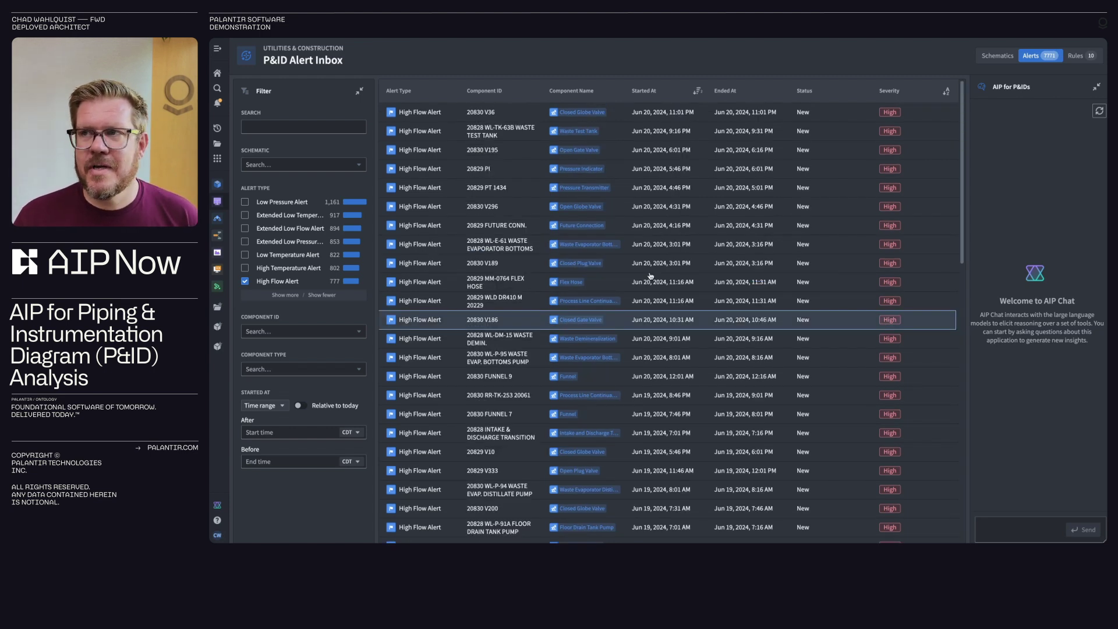
left_click(1082, 56)
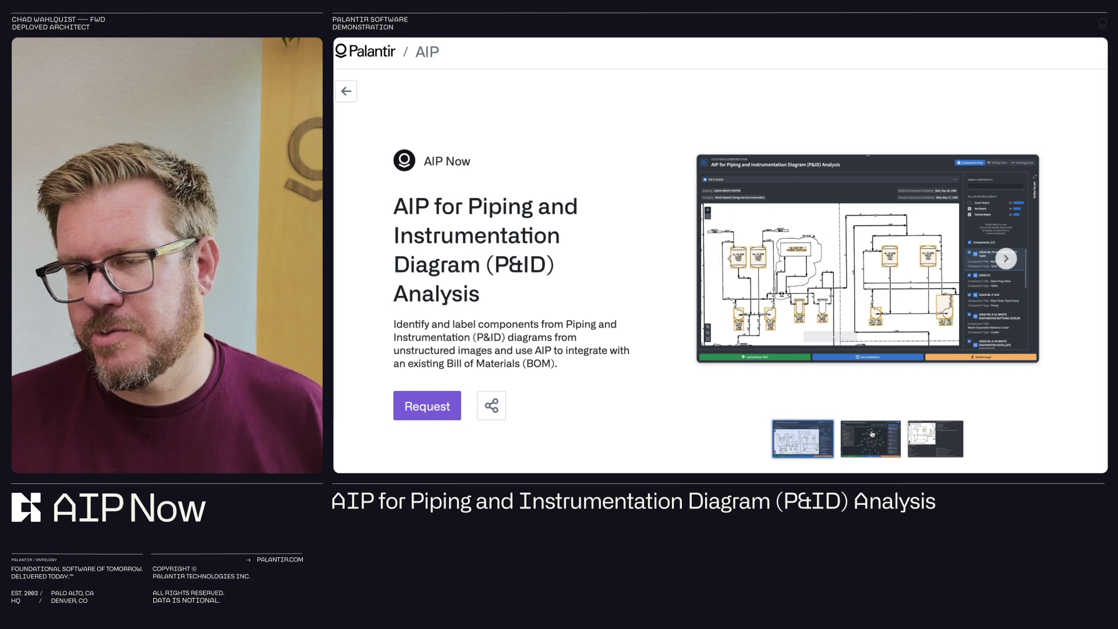
View the P&ID Analysis carousel's graph-view and third images, and skim the Overview.
left_click(871, 434)
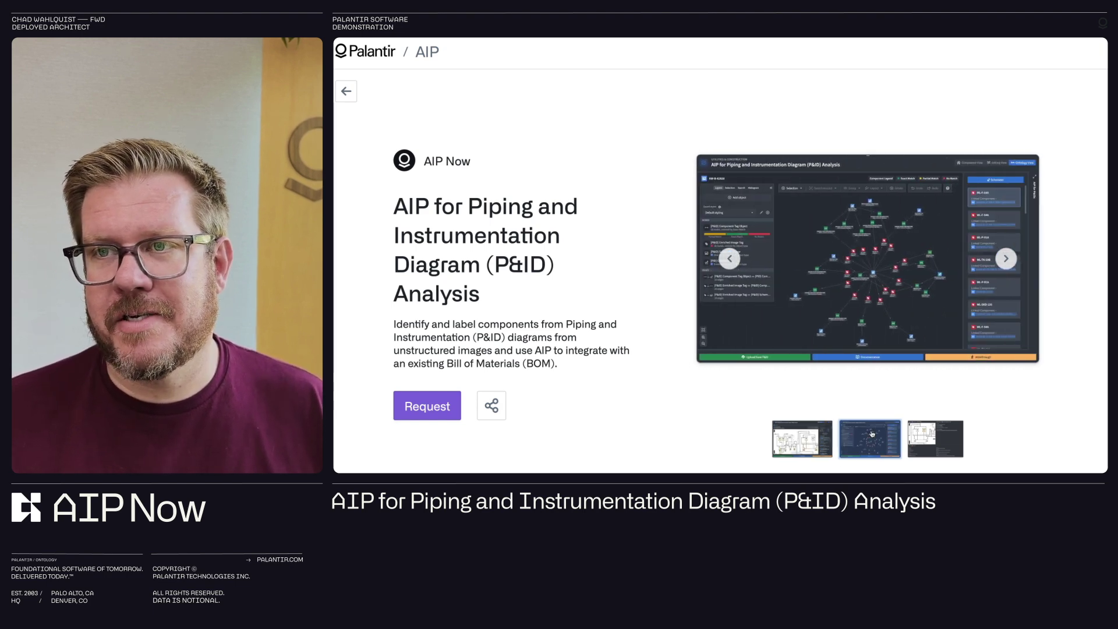
left_click(924, 440)
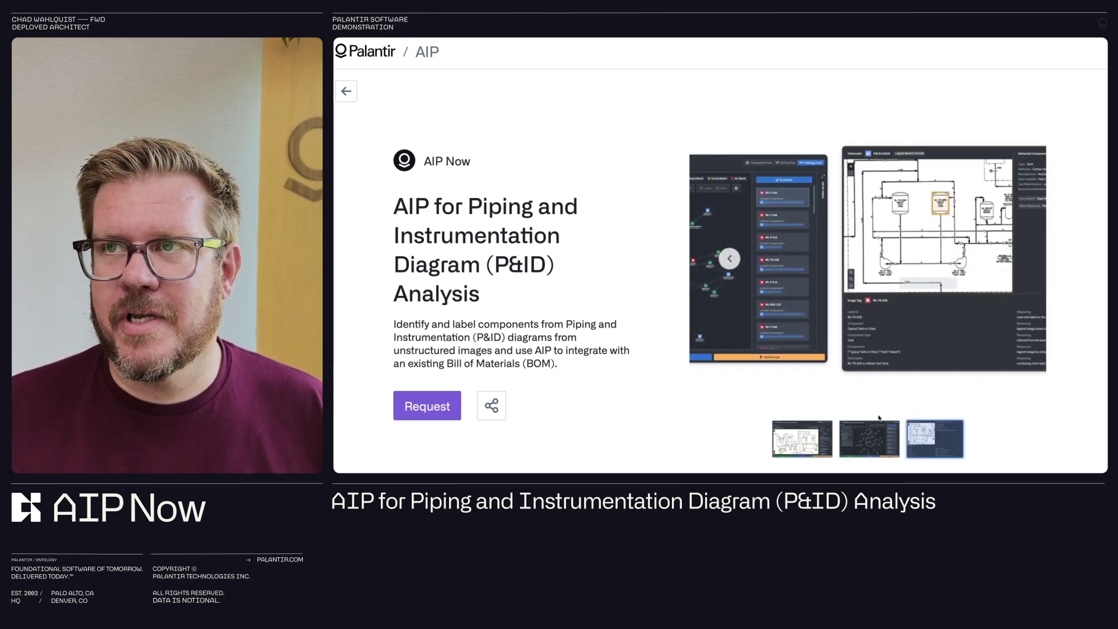
scroll(869, 414, "down", 3)
scroll(869, 414, "down", 3)
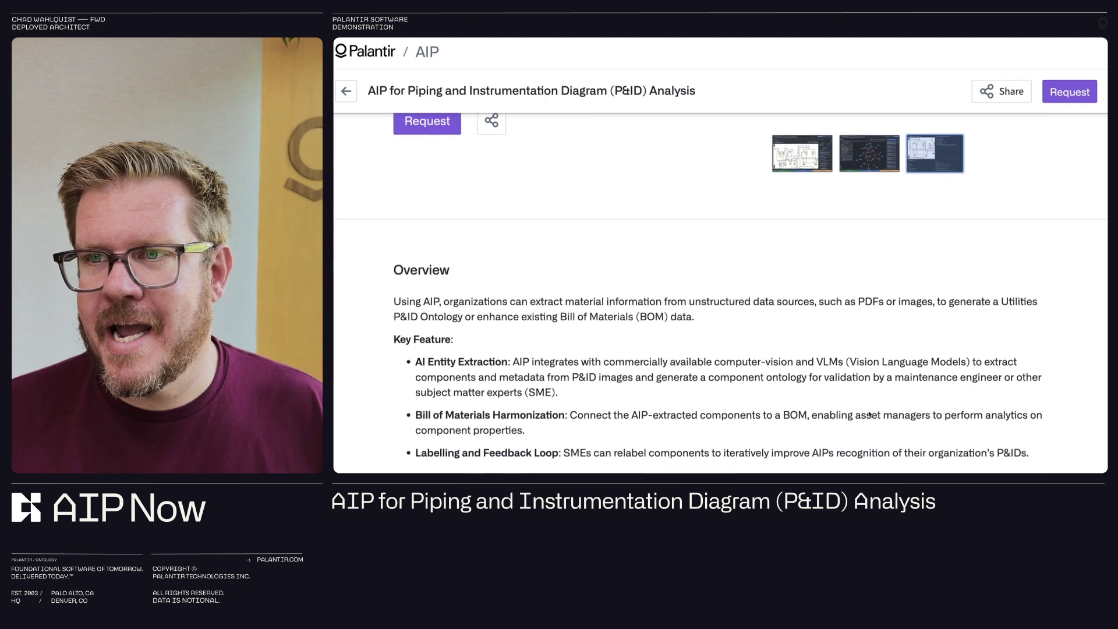
scroll(864, 415, "up", 5)
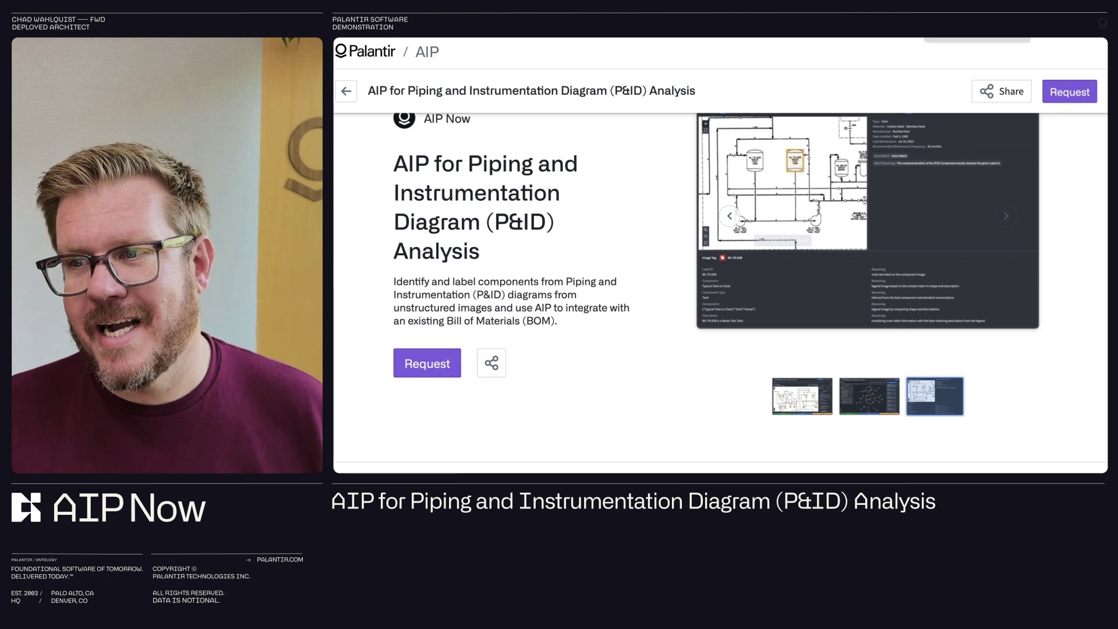
On the Industry AI Baseplate page, view the P&ID diagram and 3-D equipment carousel images.
key("alt+Left")
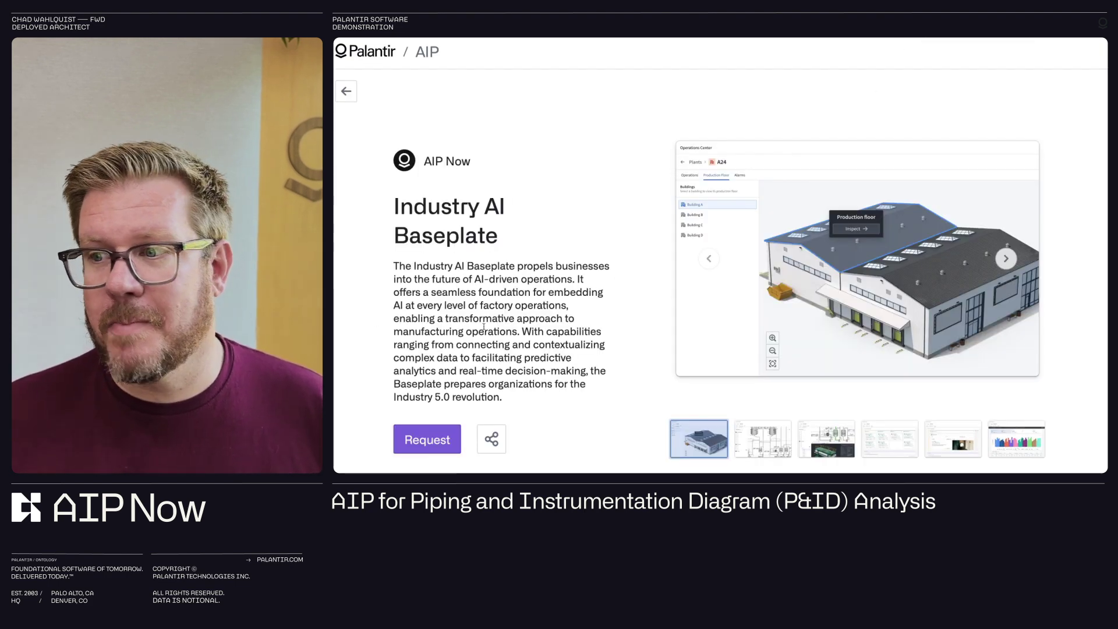
left_click(774, 427)
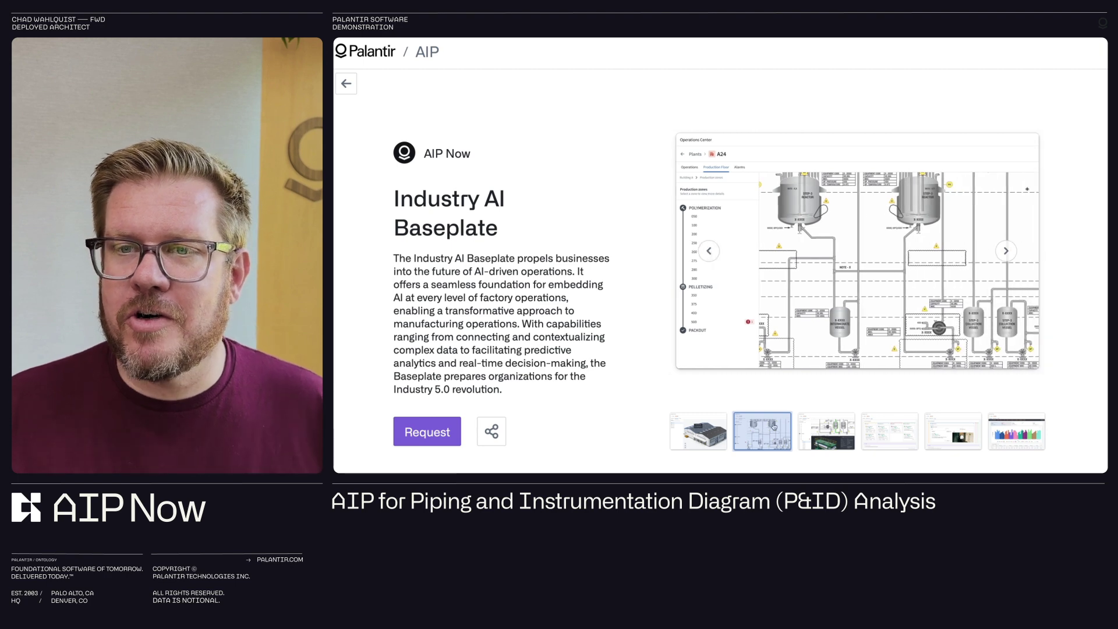
left_click(839, 438)
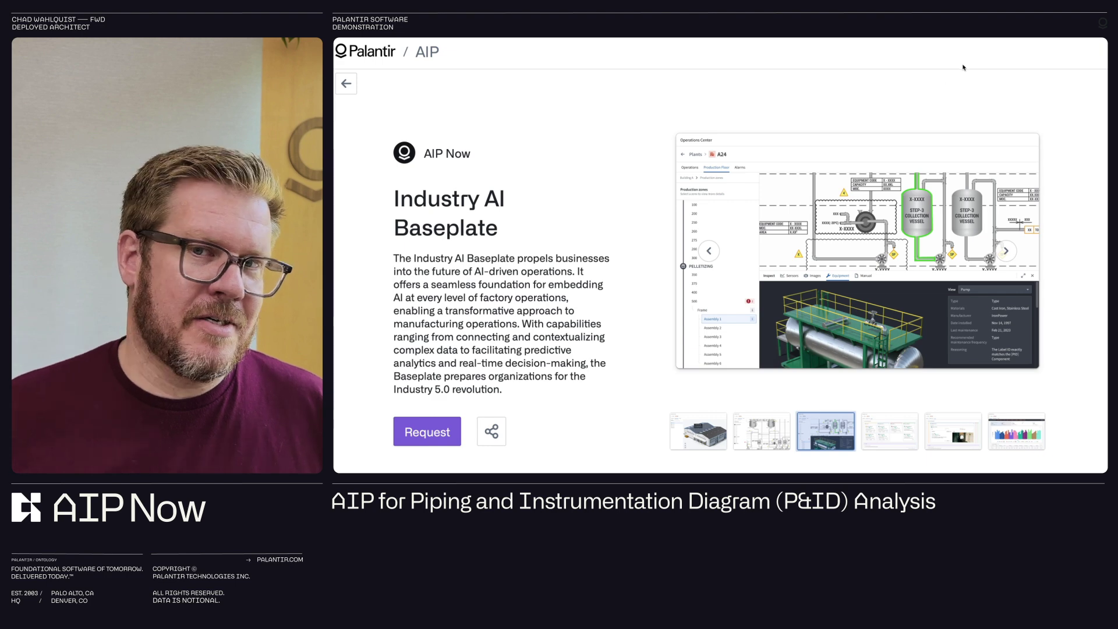
scroll(919, 297, "down", 1)
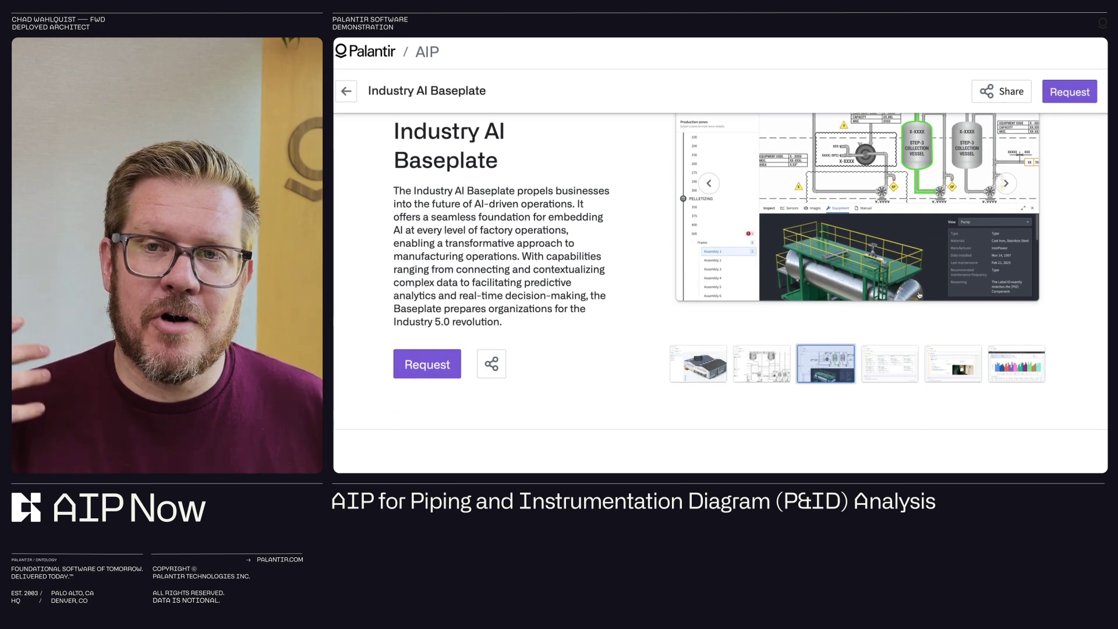
scroll(918, 293, "up", 1)
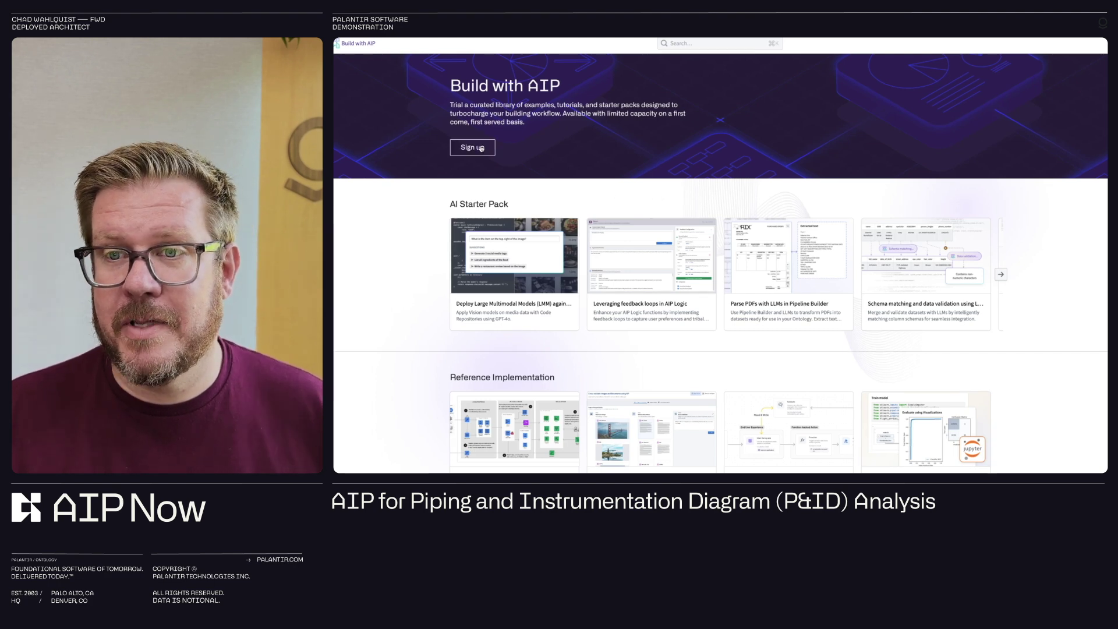
Scroll past AI Starter Pack and Reference Implementation to the Data Engineering cards.
scroll(545, 323, "down", 1)
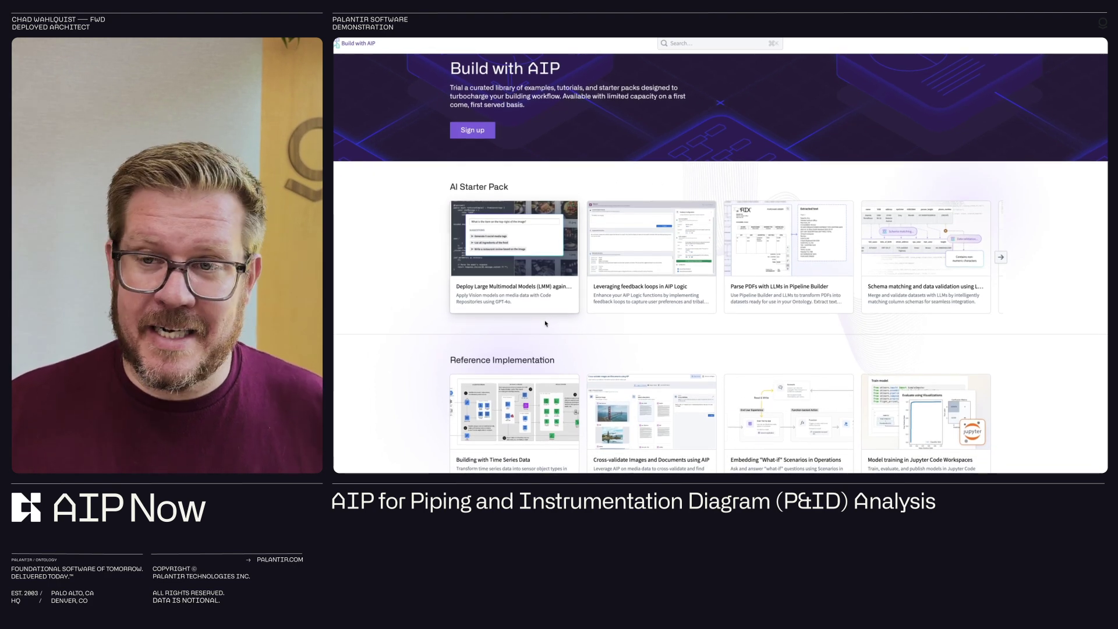
scroll(546, 323, "down", 9)
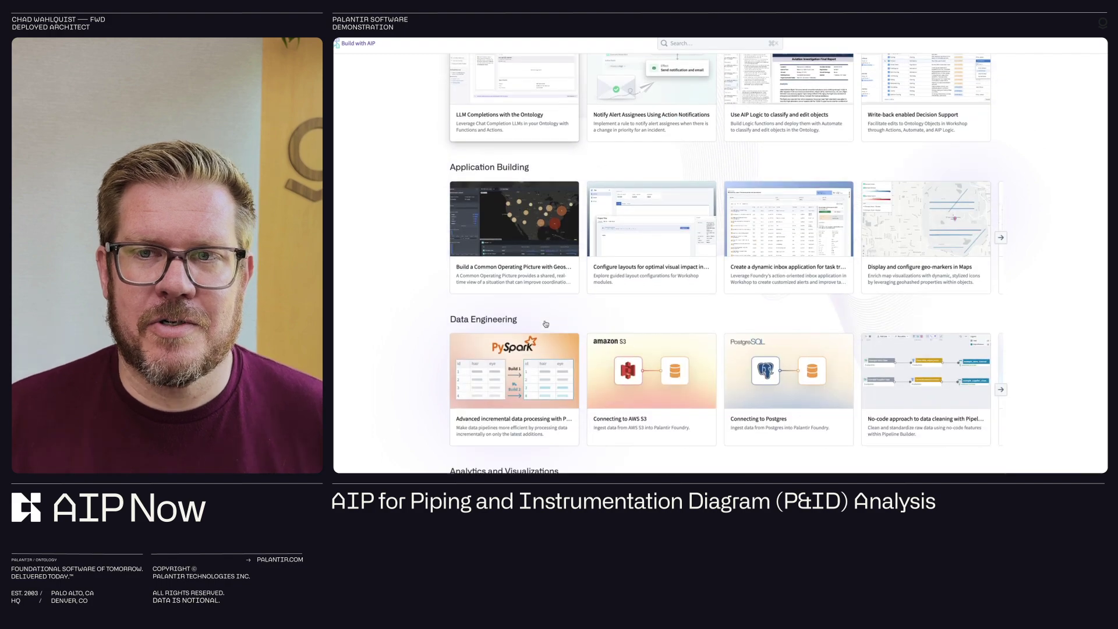
scroll(545, 323, "down", 10)
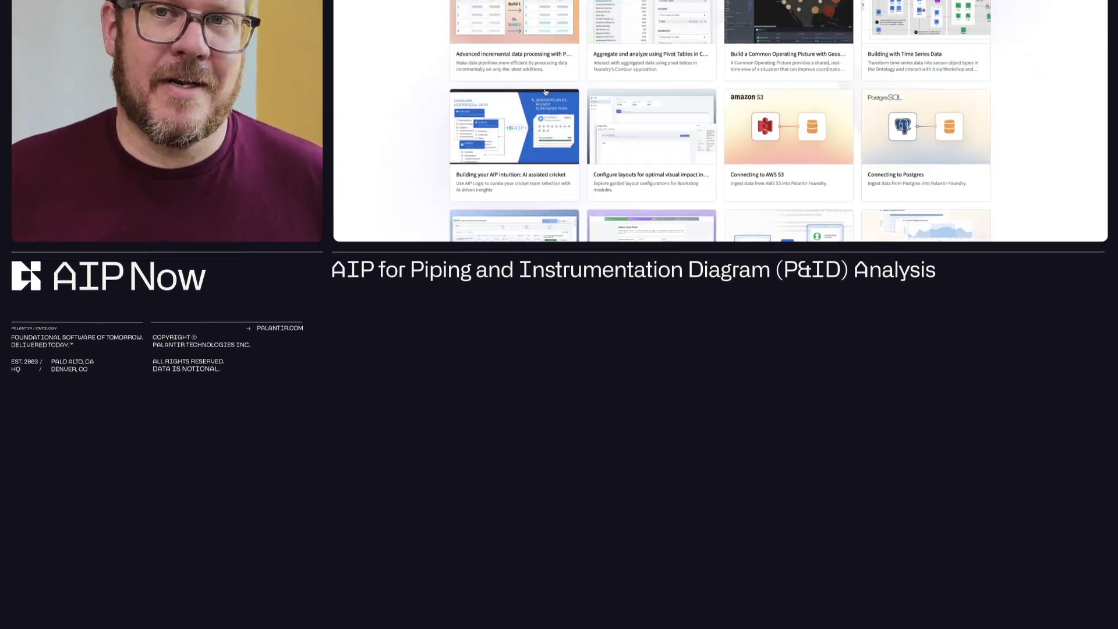